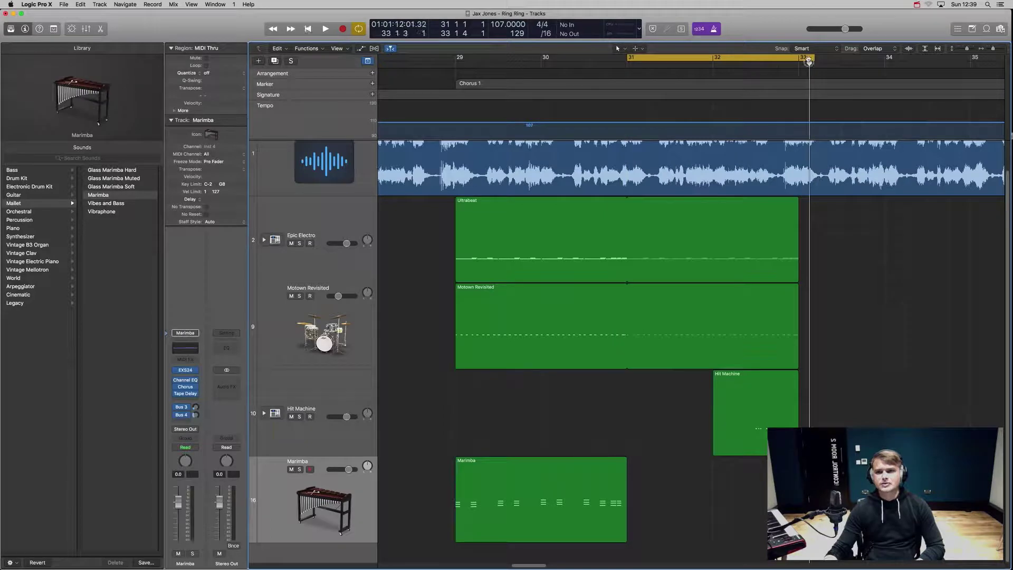
Set the end of the cycle range to bar 33 and play the looped section
left_click_drag(814, 57, 798, 60)
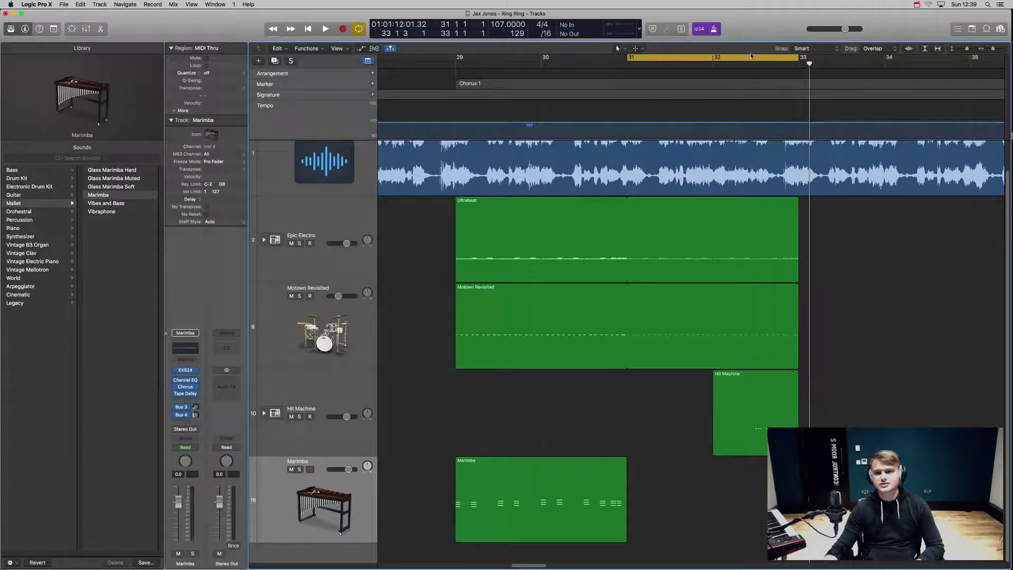
key("space")
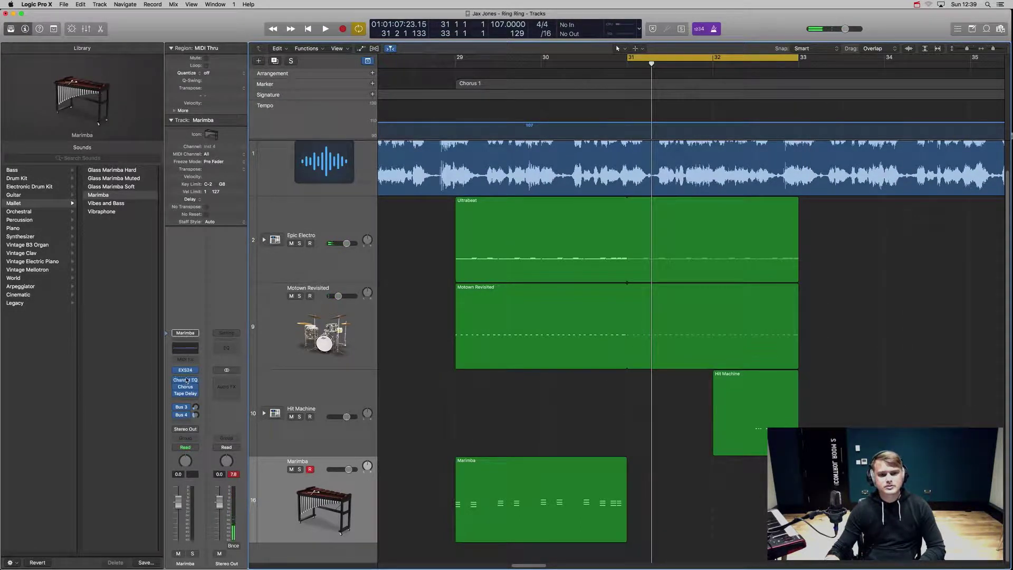
Insert the Chord Trigger MIDI effect on the Marimba track, clear its Single mode assignments and switch it to Multi mode
left_click(186, 349)
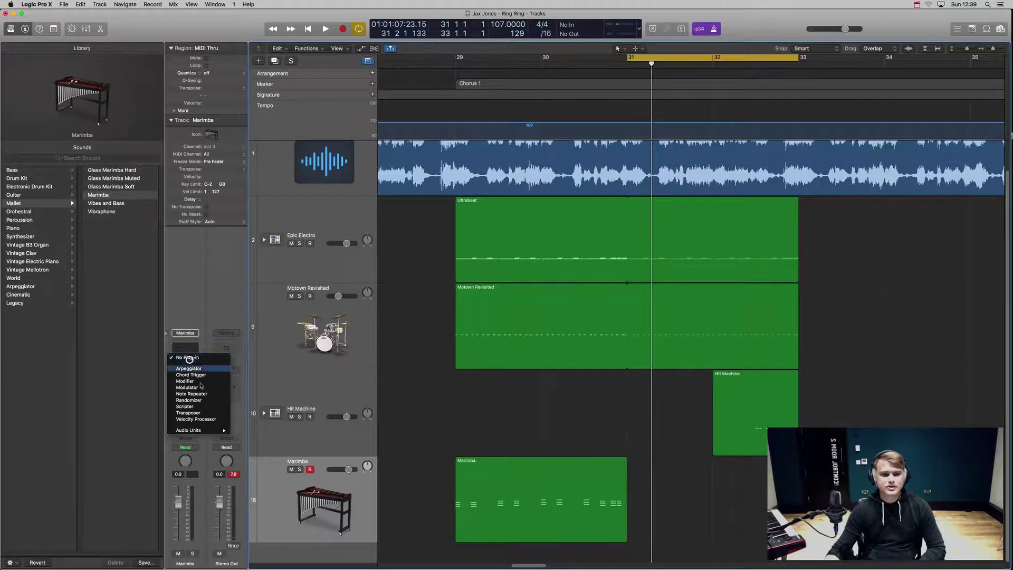
left_click(205, 376)
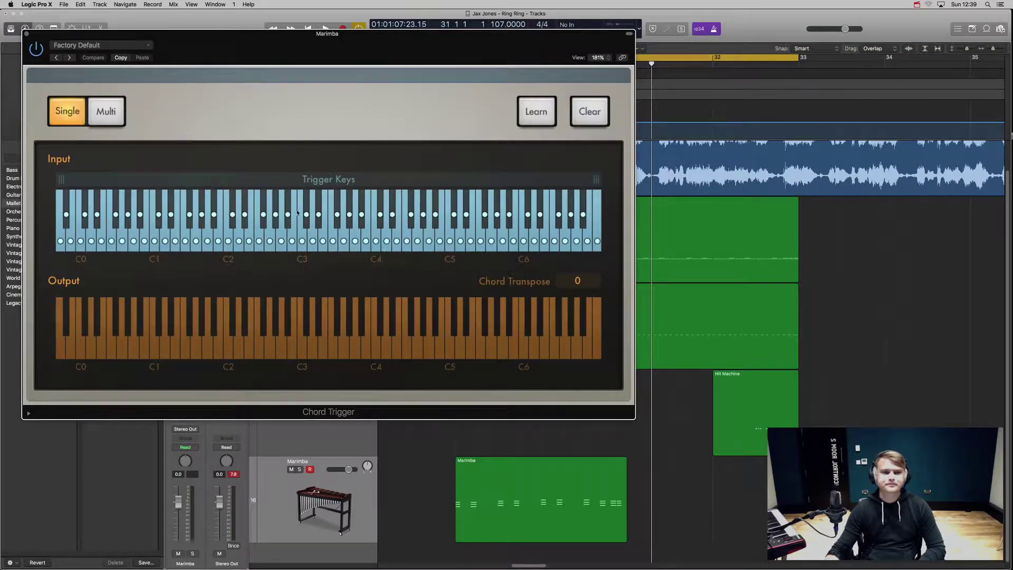
left_click_drag(315, 50, 414, 34)
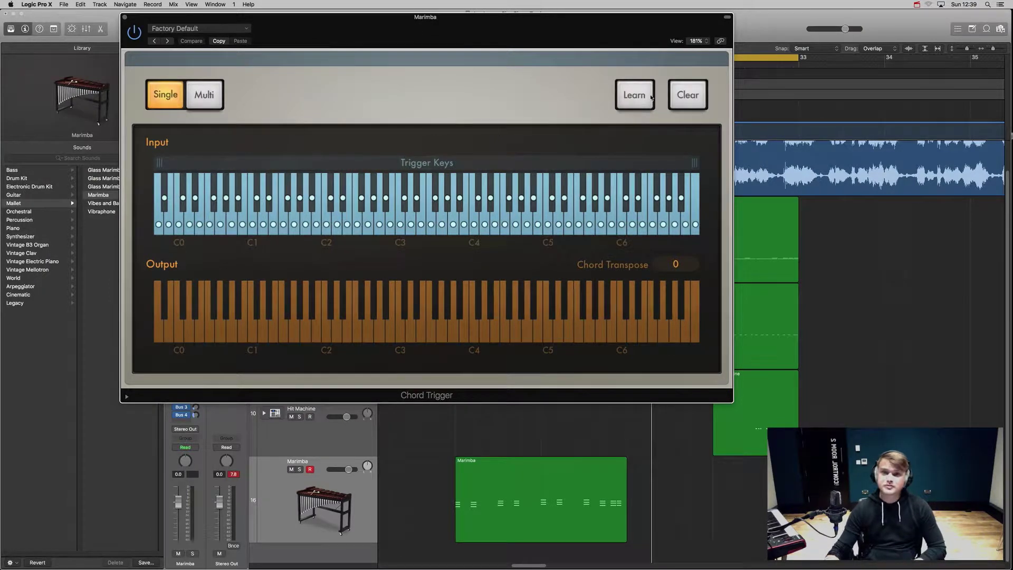
left_click(690, 95)
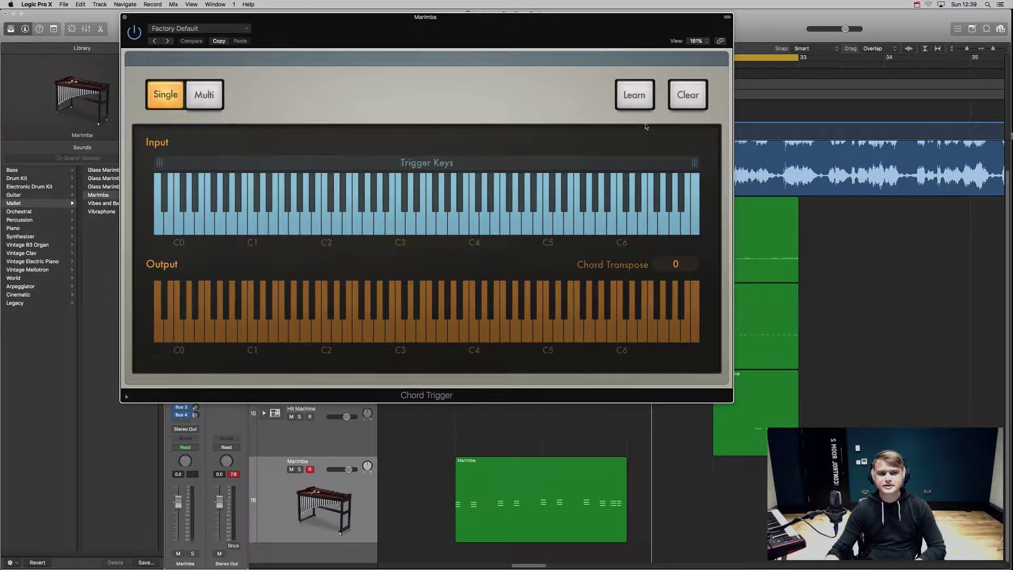
left_click(211, 99)
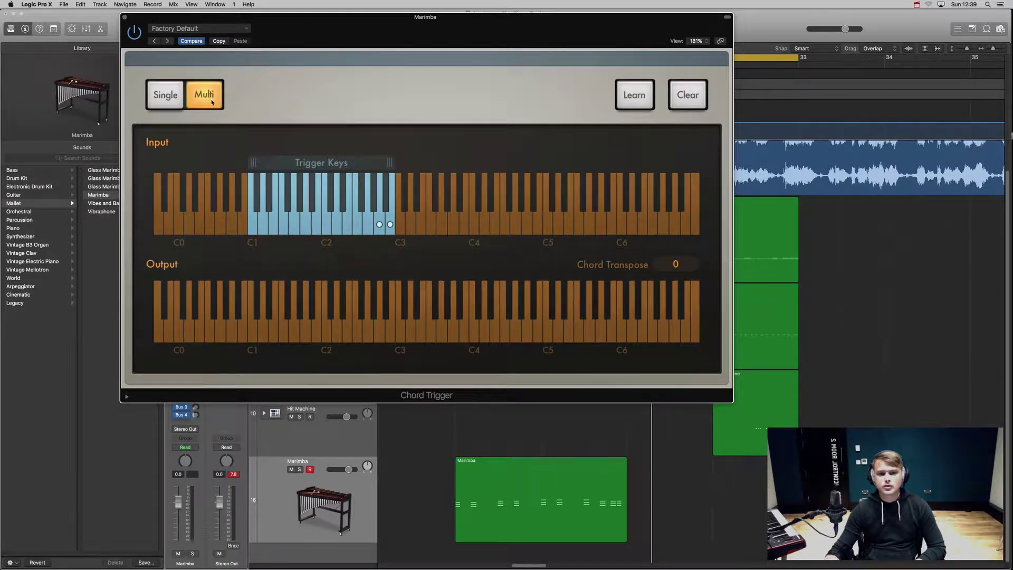
Audition the A2 trigger key, then try learning a chord for it
left_click(382, 232)
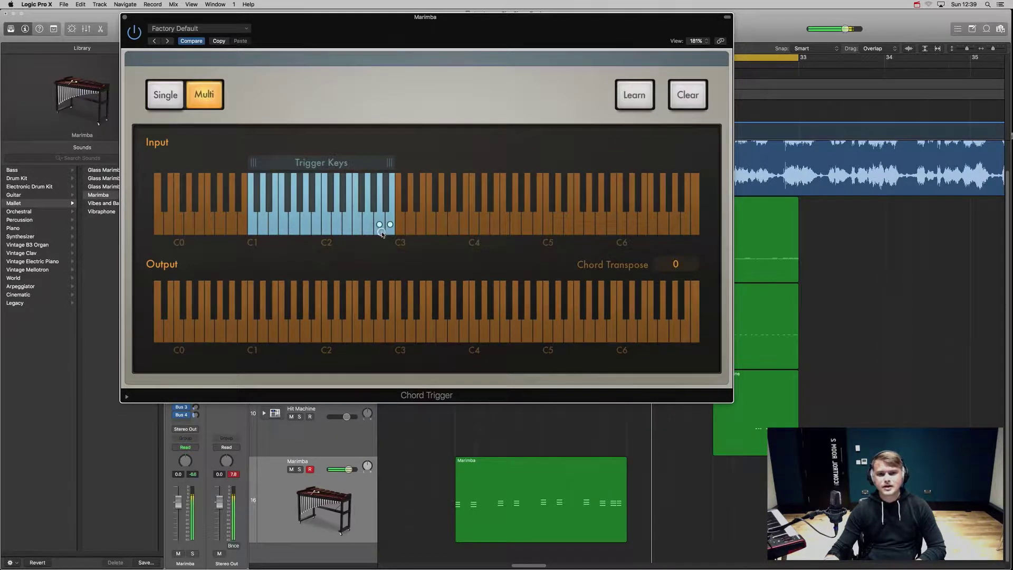
left_click(381, 230)
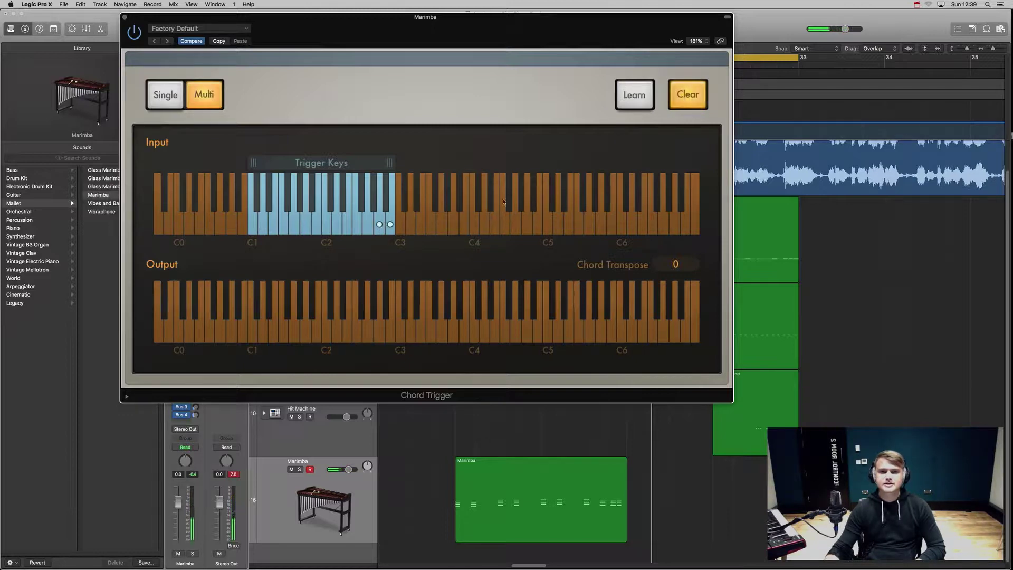
left_click(685, 107)
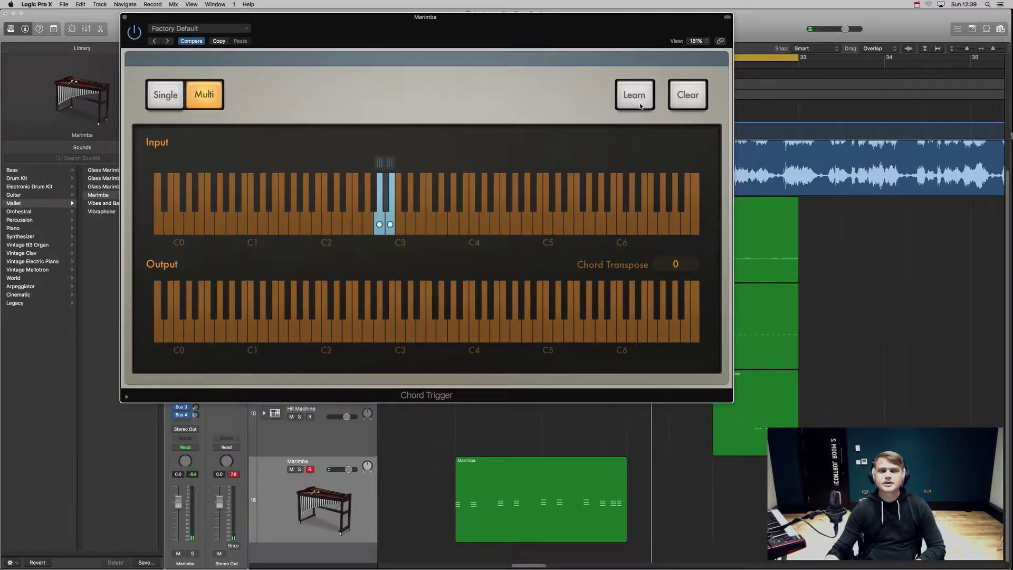
left_click(380, 224)
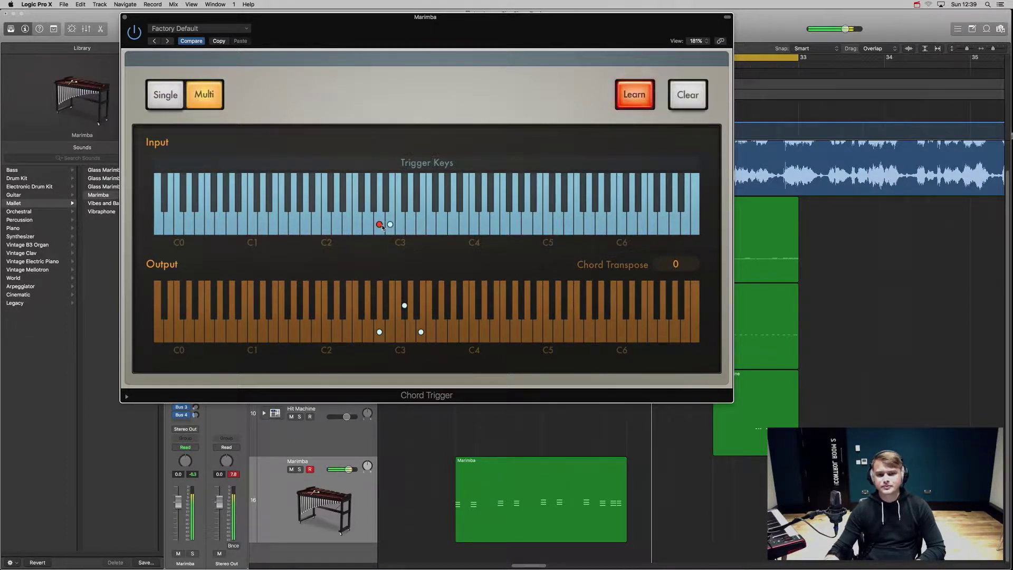
left_click(632, 105)
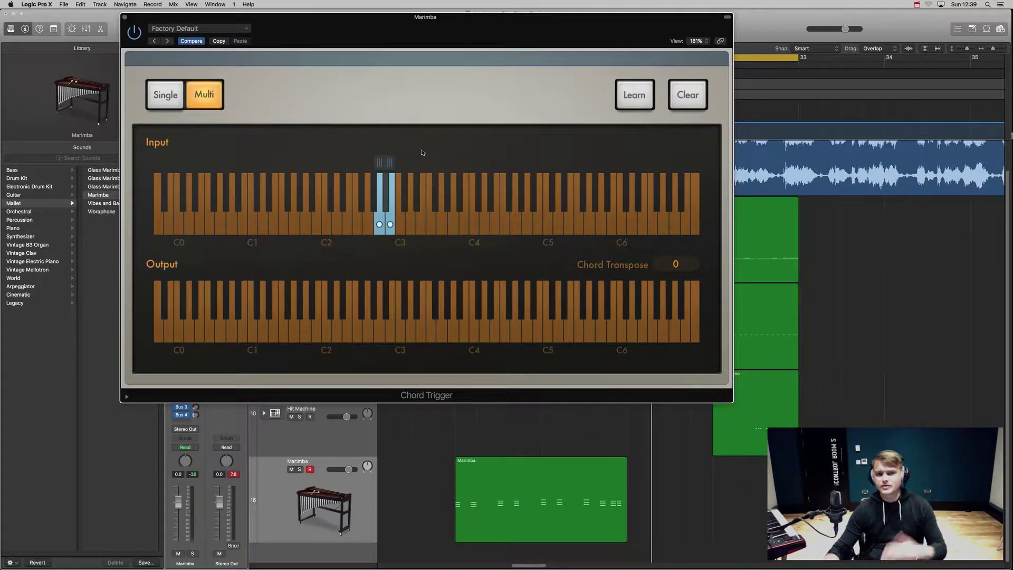
Reload the Marimba patch to discard the Chord Trigger effect
left_click_drag(372, 15, 513, 11)
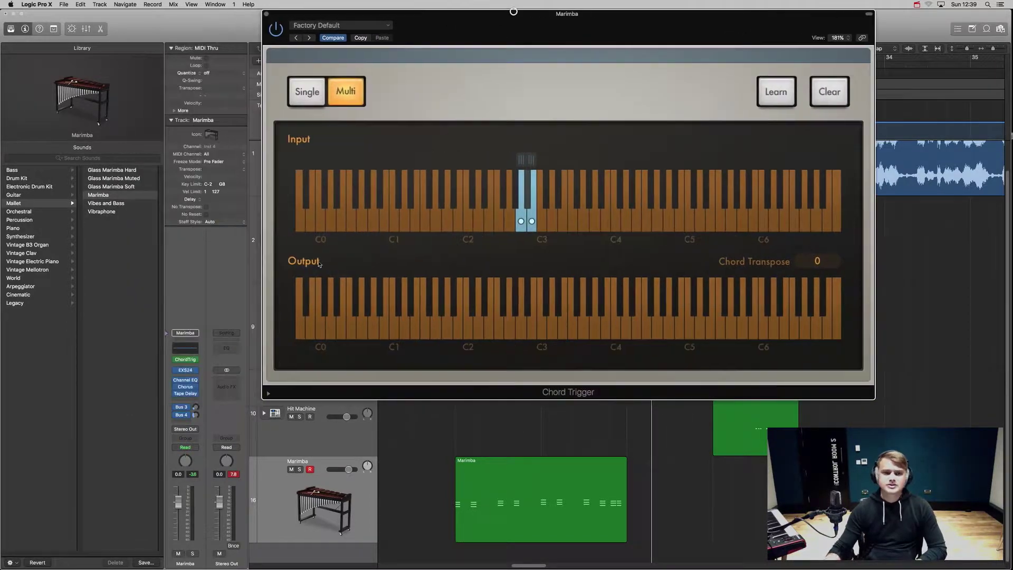
left_click(99, 194)
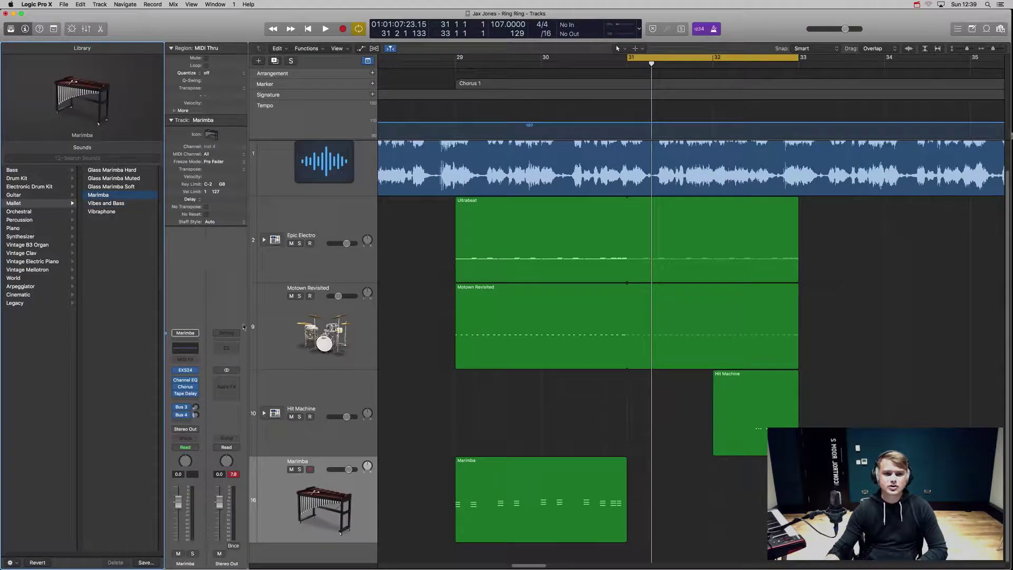
Insert the Chord Trigger MIDI effect on the Marimba track again and set it to Multi mode
left_click(186, 360)
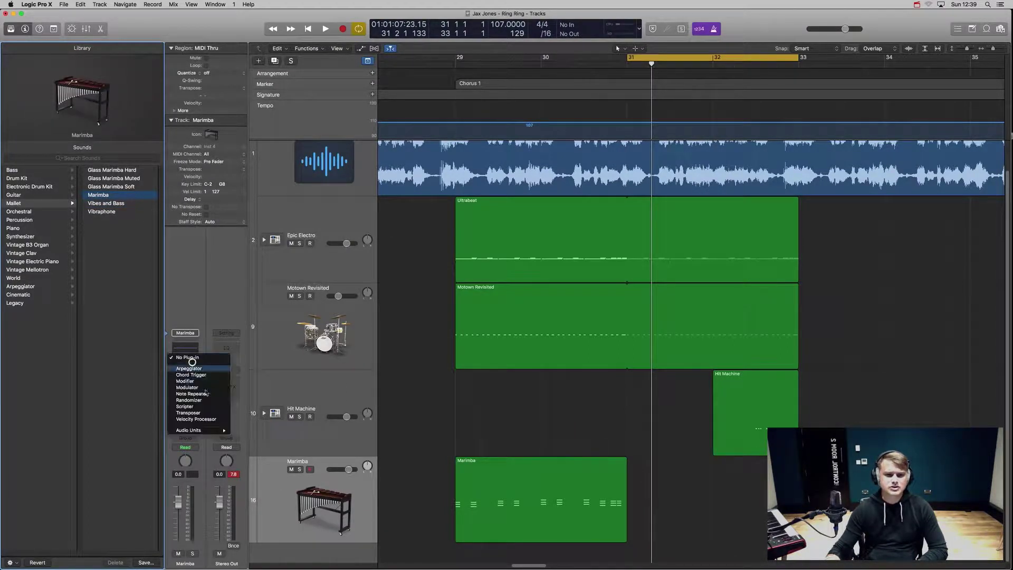
left_click(212, 381)
left_click(186, 358)
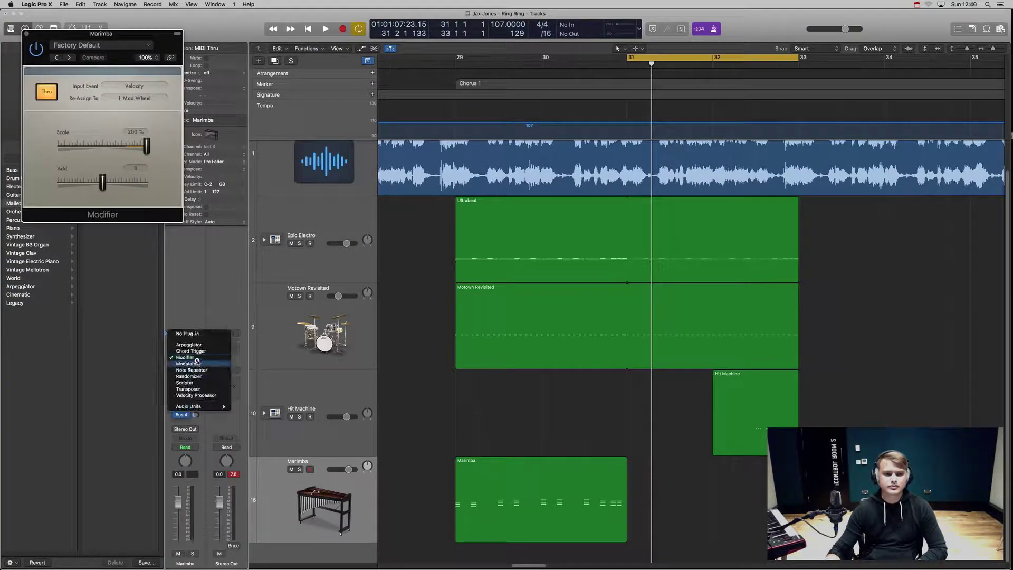
left_click(193, 351)
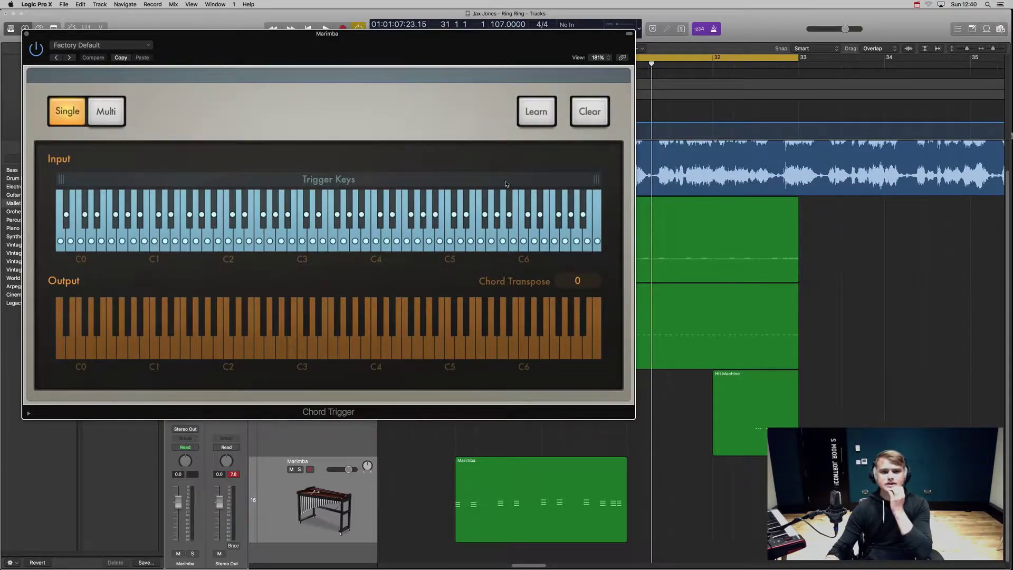
left_click(106, 110)
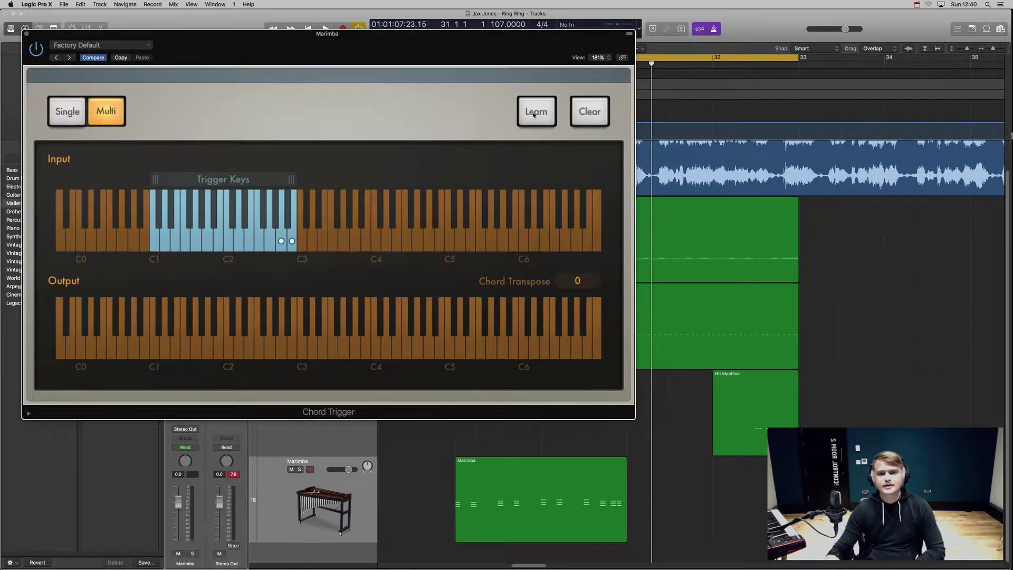
left_click(586, 108)
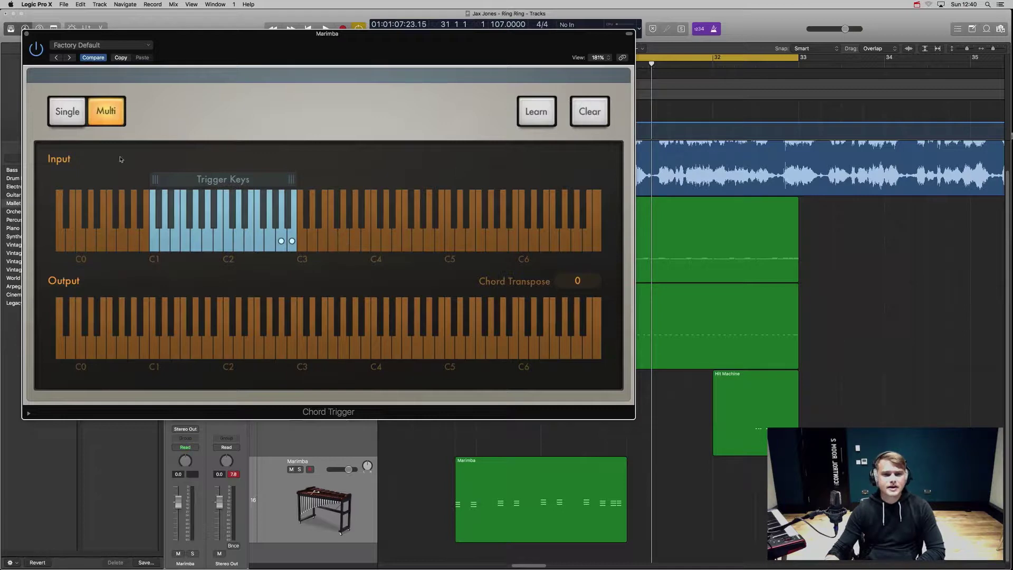
Audition the A2 trigger key and start learning its chord
left_click(284, 245)
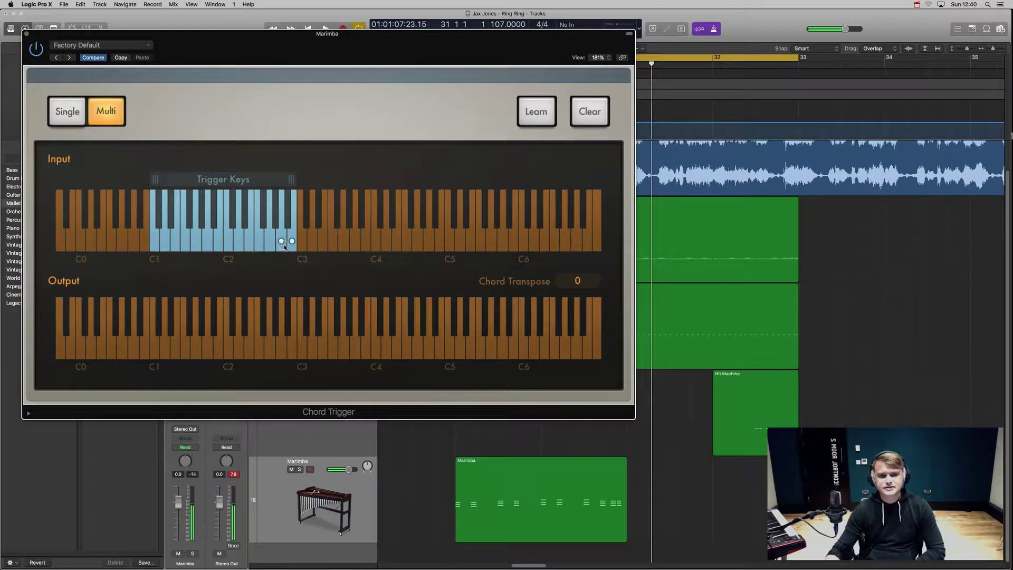
left_click(284, 242)
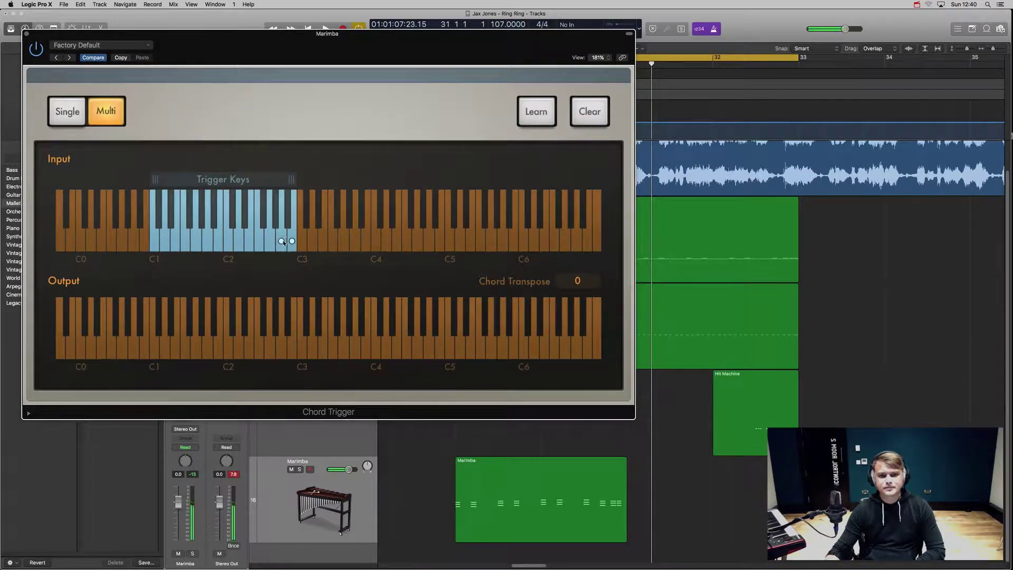
left_click(536, 112)
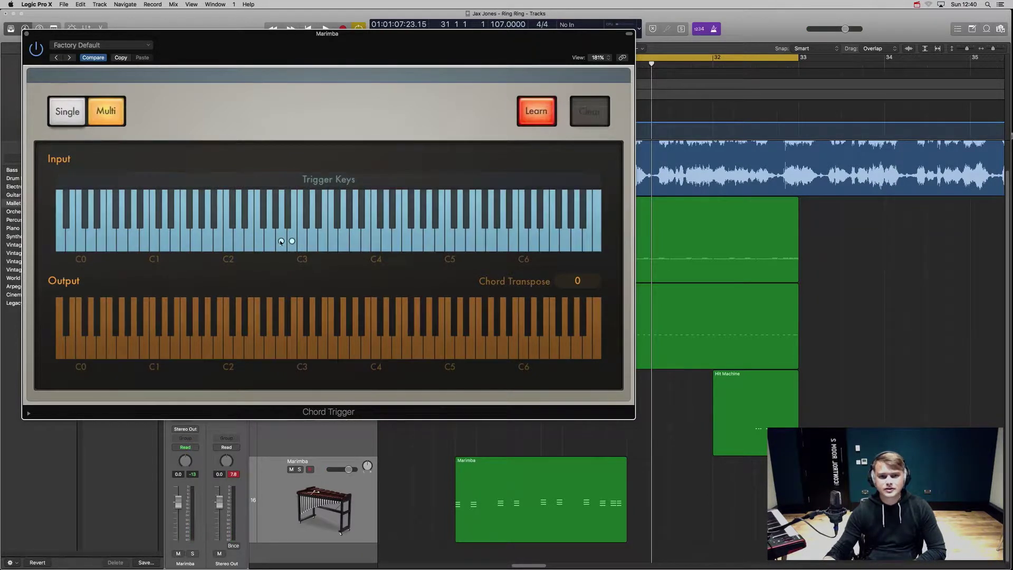
left_click(280, 241)
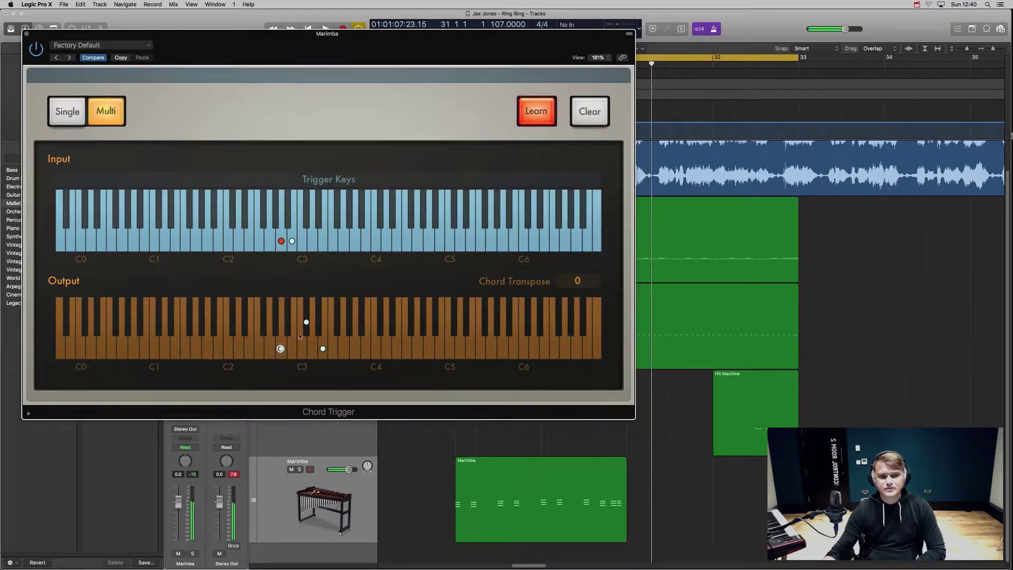
Try extending the A2 trigger's output chord with A3, E2, C#2 and A1, then remove the three lower notes
left_click(322, 349)
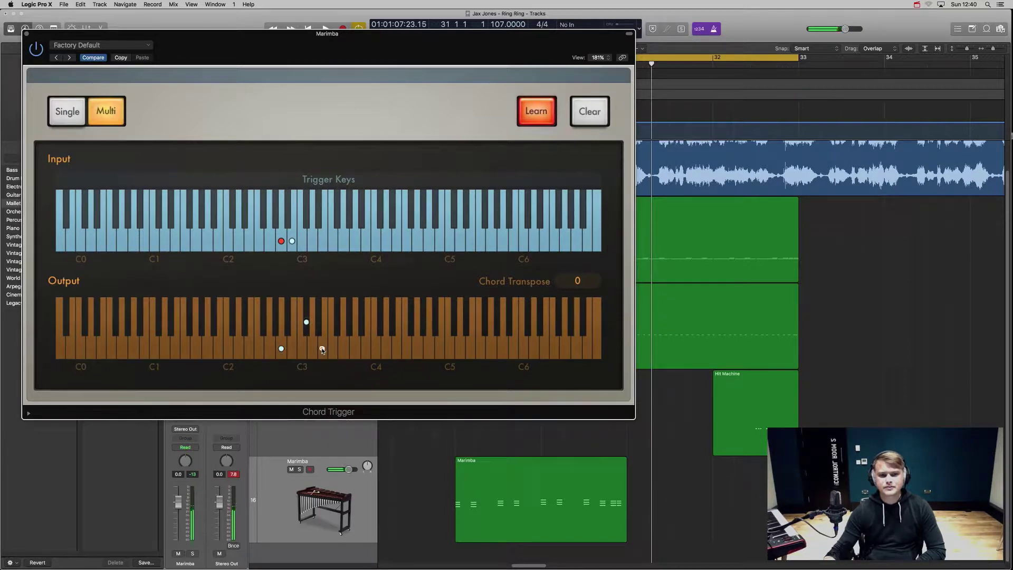
left_click(356, 347)
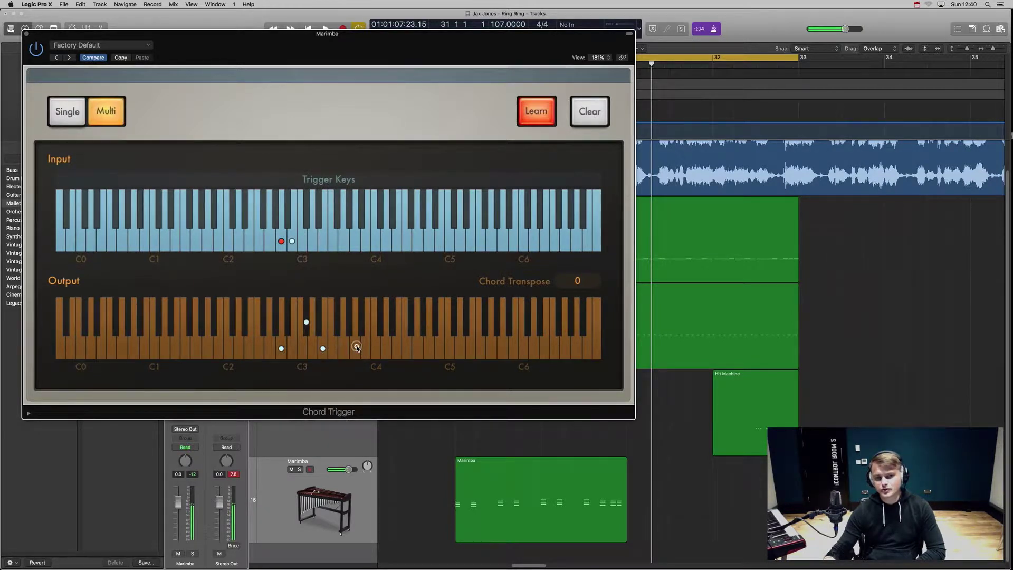
left_click(249, 348)
left_click(232, 322)
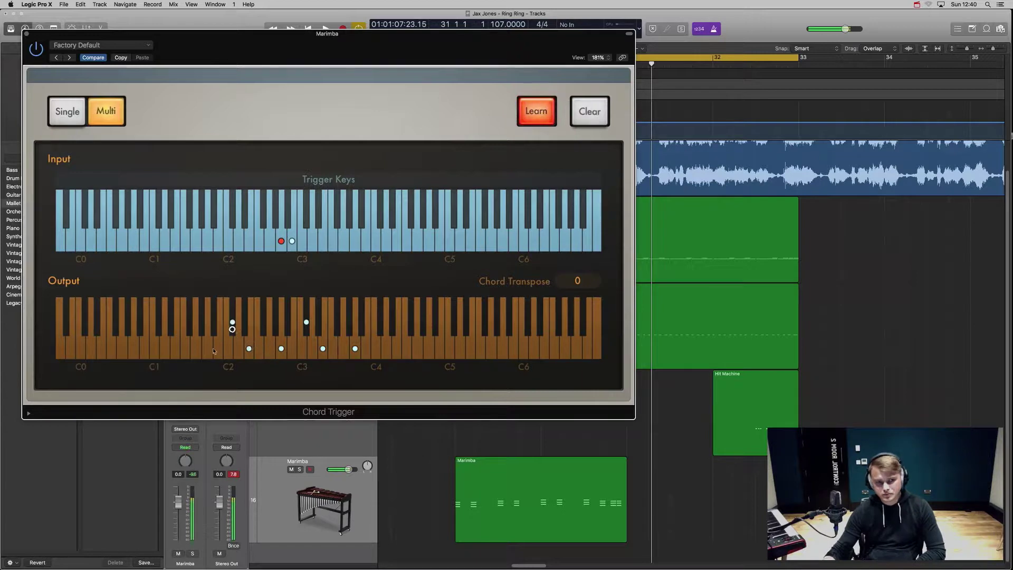
left_click(208, 349)
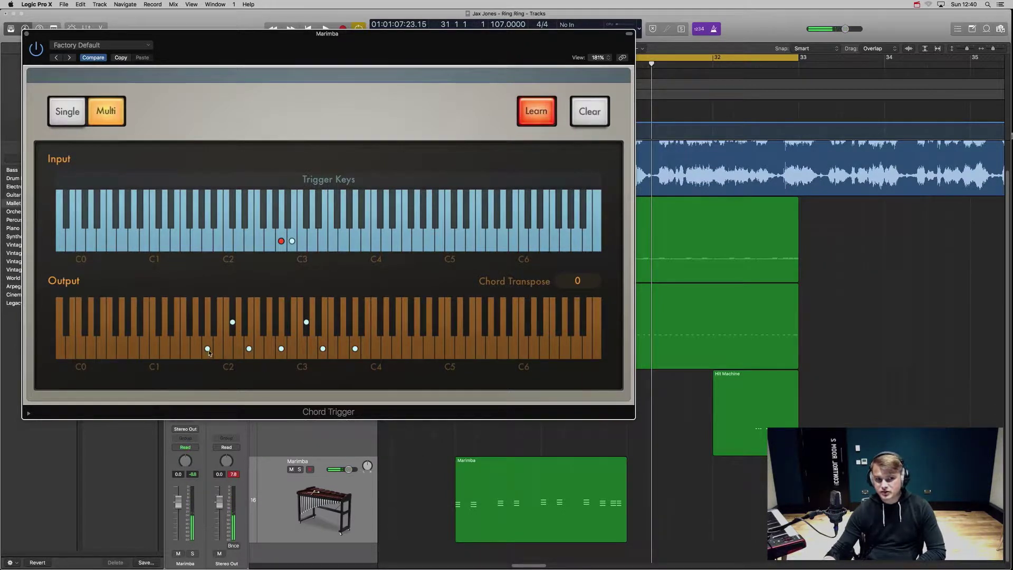
left_click(207, 348)
left_click(232, 322)
left_click(249, 348)
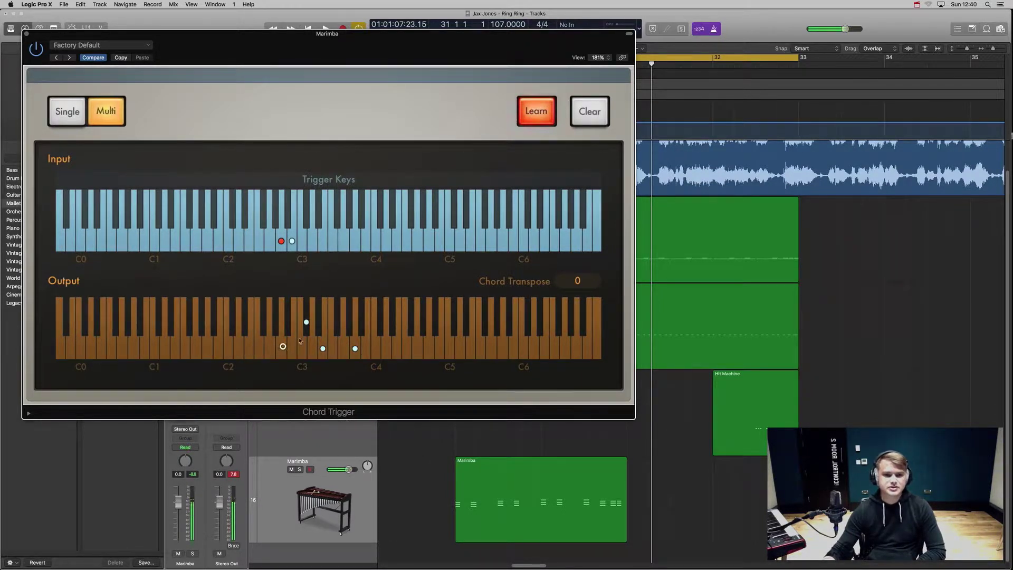
Replace the A2 trigger's remaining output notes with E2, A2 and C#3, and finish learning the chord
left_click(281, 348)
left_click(306, 322)
left_click(323, 347)
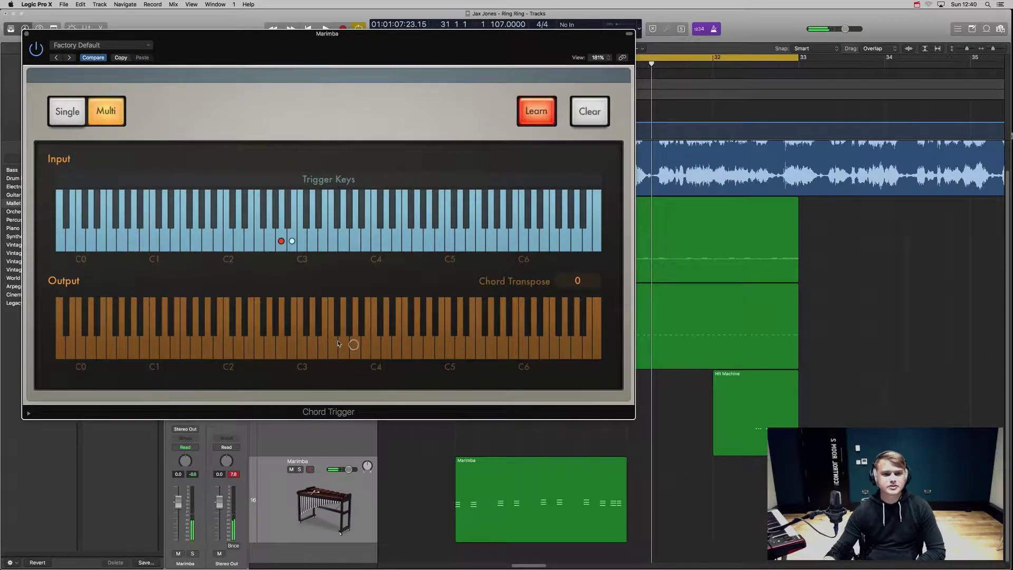
left_click(355, 348)
left_click(249, 348)
left_click(281, 348)
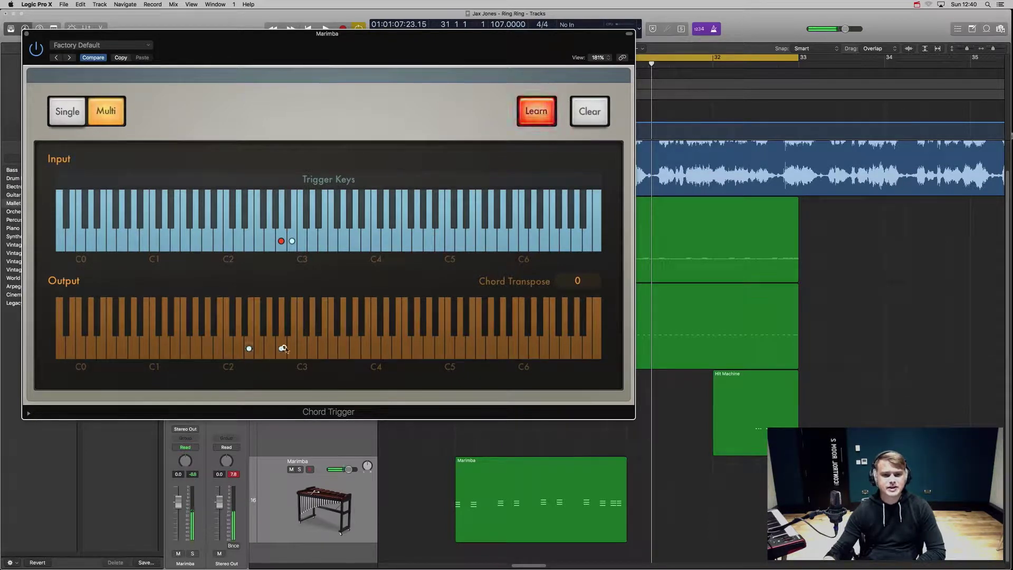
left_click(306, 322)
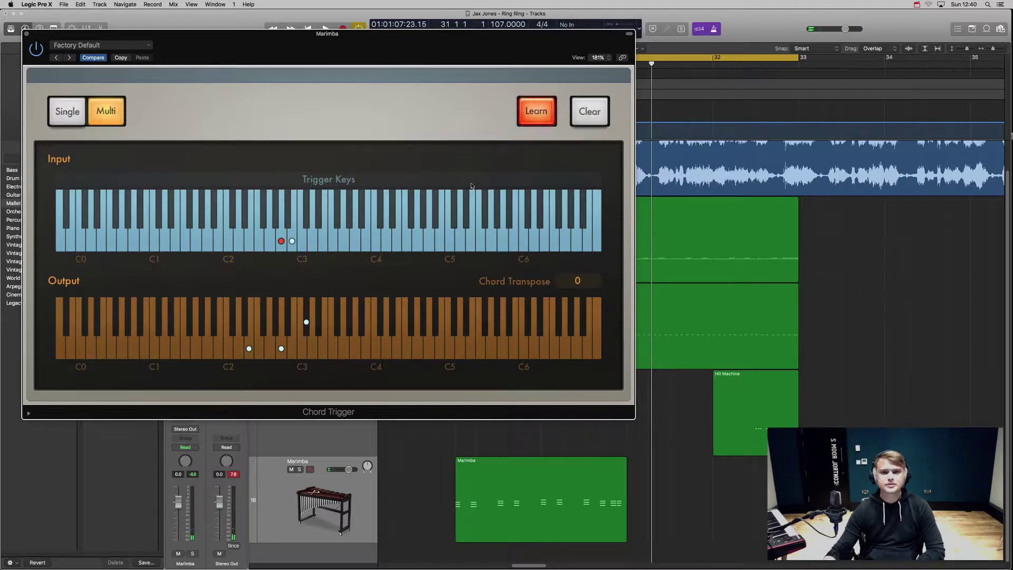
left_click(327, 244)
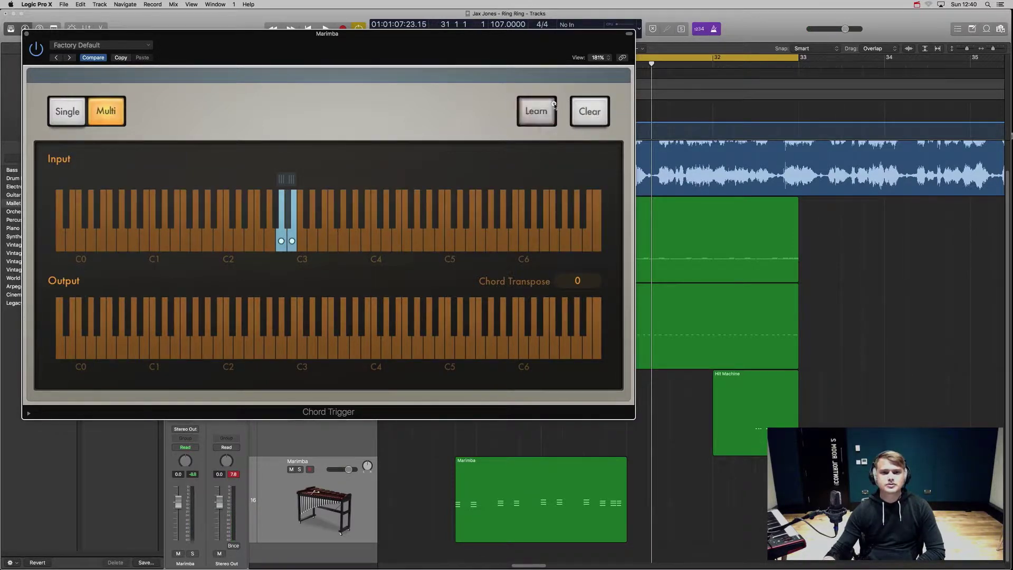
Learn a new chord for the B2 trigger key, replacing its output notes with F#2, B2 and D#3
left_click(553, 106)
left_click(292, 242)
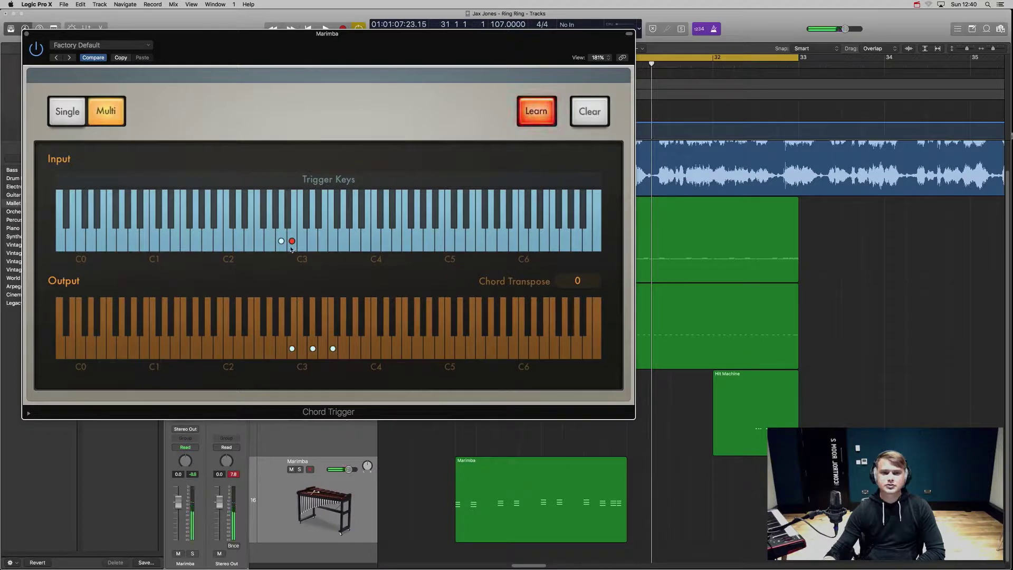
left_click(331, 346)
left_click(312, 348)
left_click(292, 348)
left_click(263, 325)
left_click(292, 348)
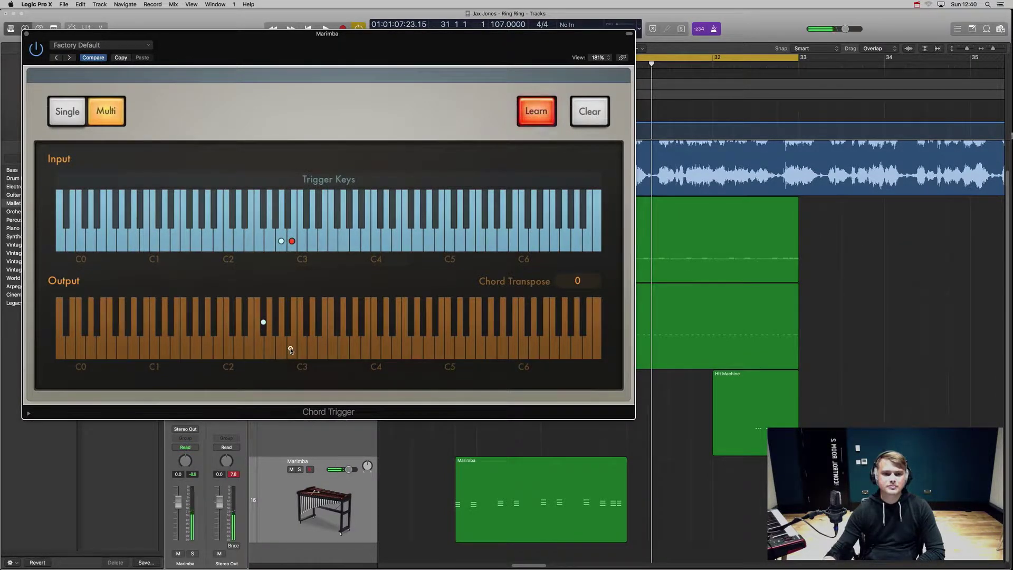
left_click(323, 348)
left_click(318, 323)
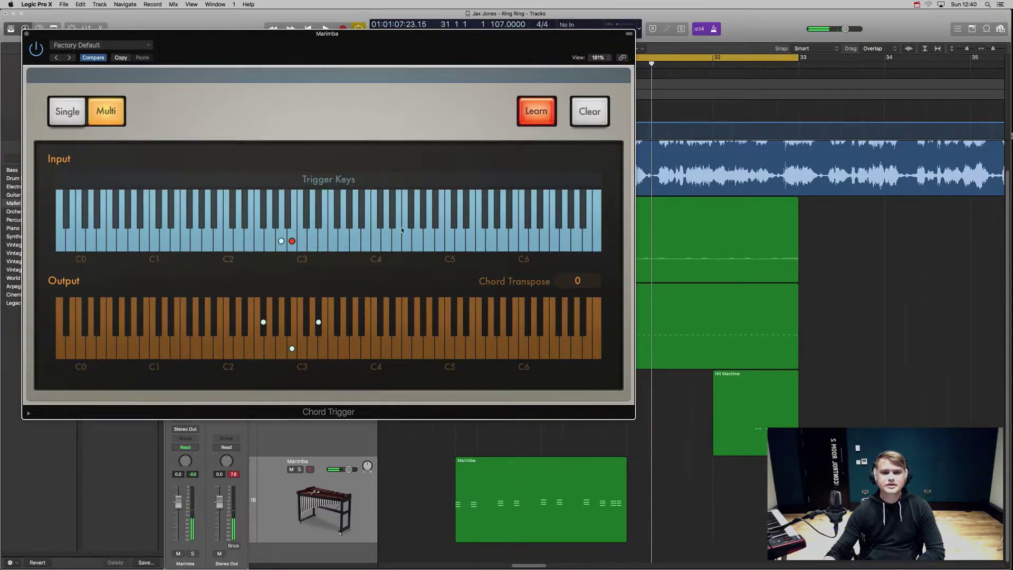
Learn a new chord for the C#3 trigger key with output notes G#2, C#3 and E3, and finish learning
left_click(280, 244)
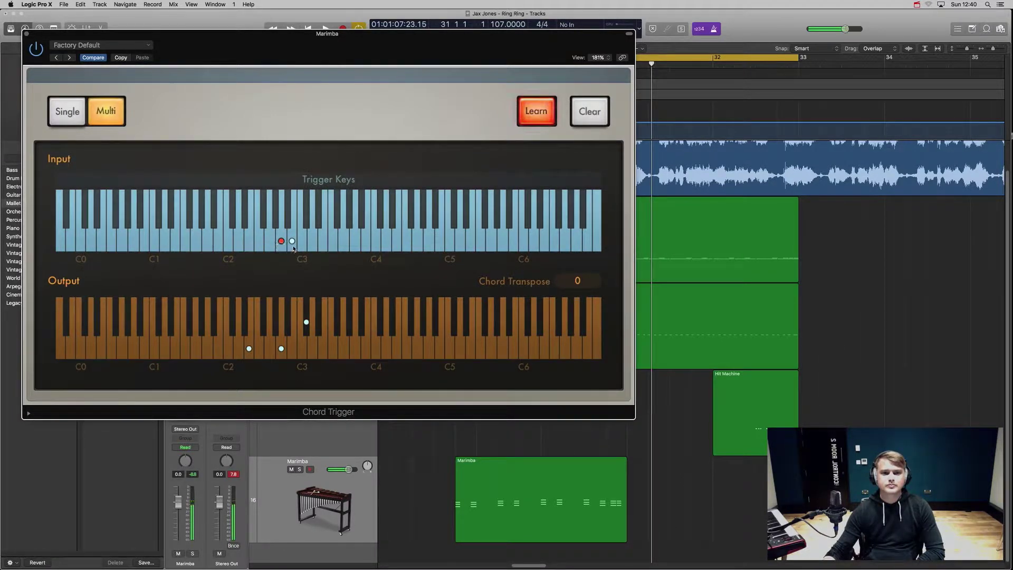
left_click(291, 242)
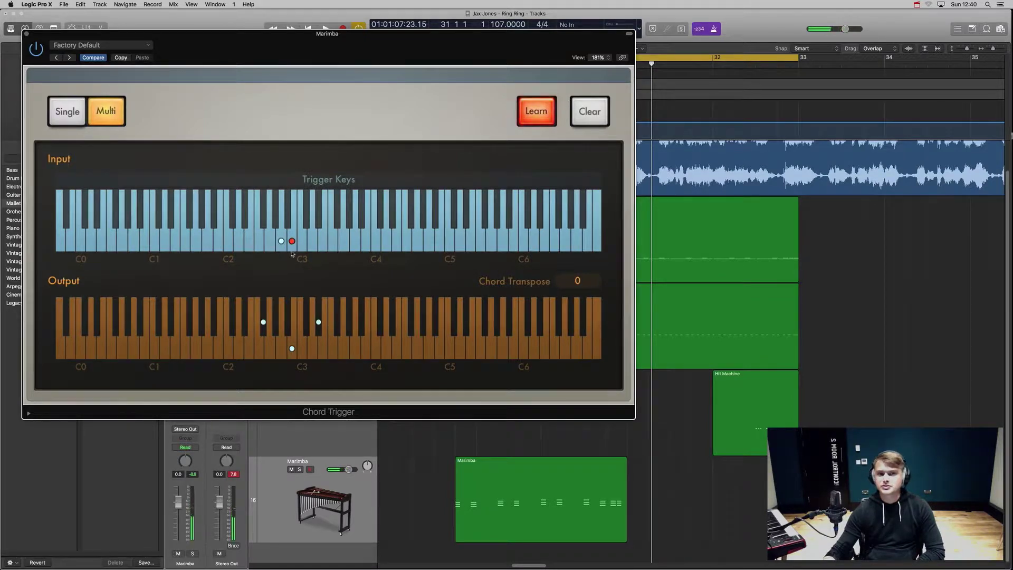
left_click(306, 220)
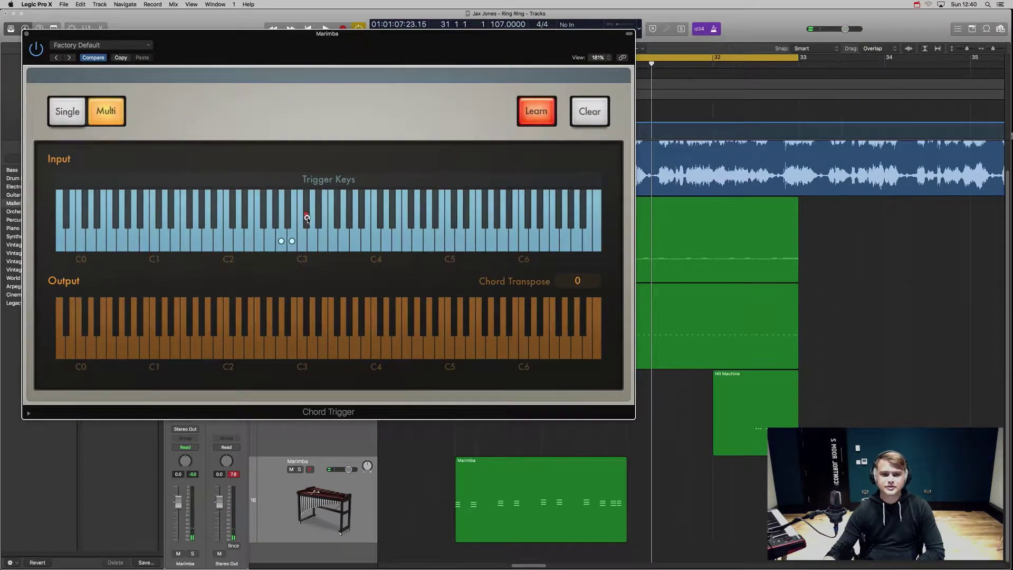
left_click(275, 323)
left_click(307, 321)
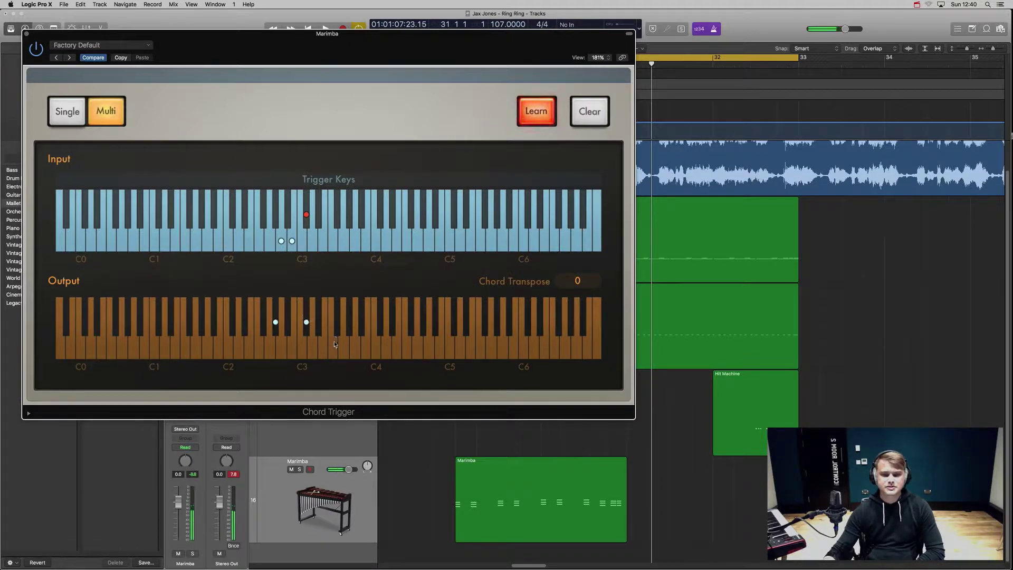
left_click(323, 348)
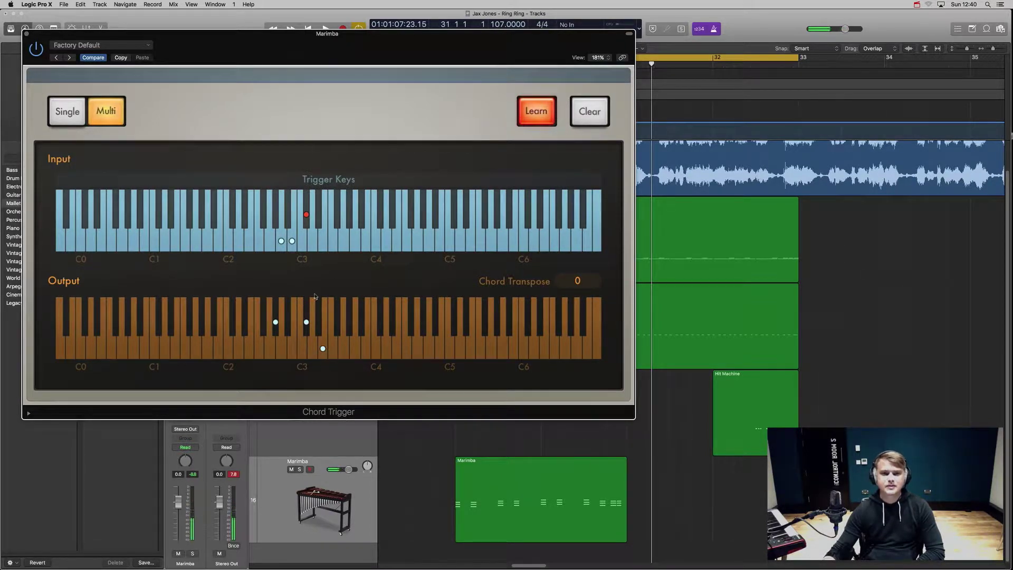
left_click(531, 118)
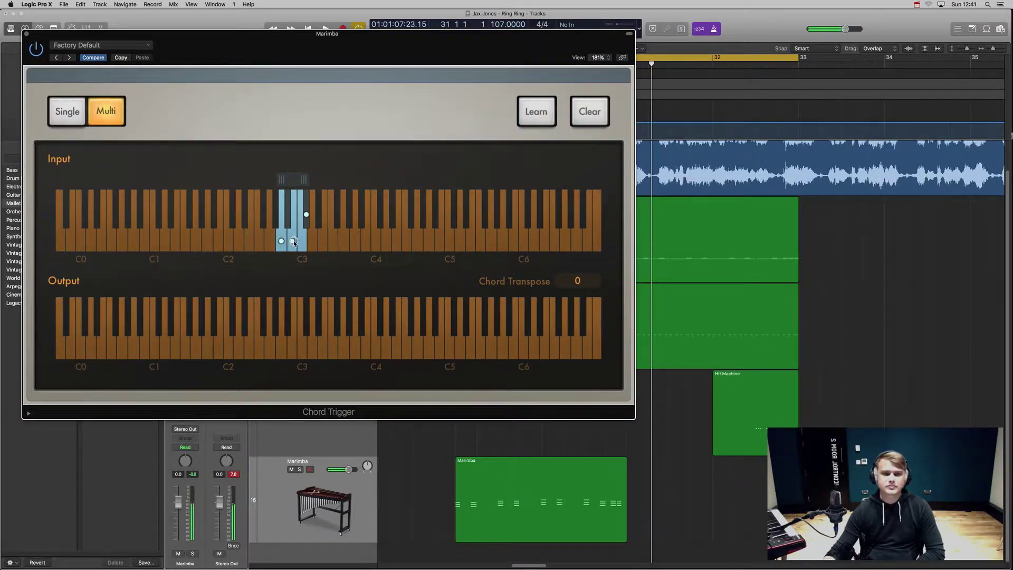
Audition the C#3, B2 and A2 trigger keys and close the Chord Trigger window
left_click(307, 217)
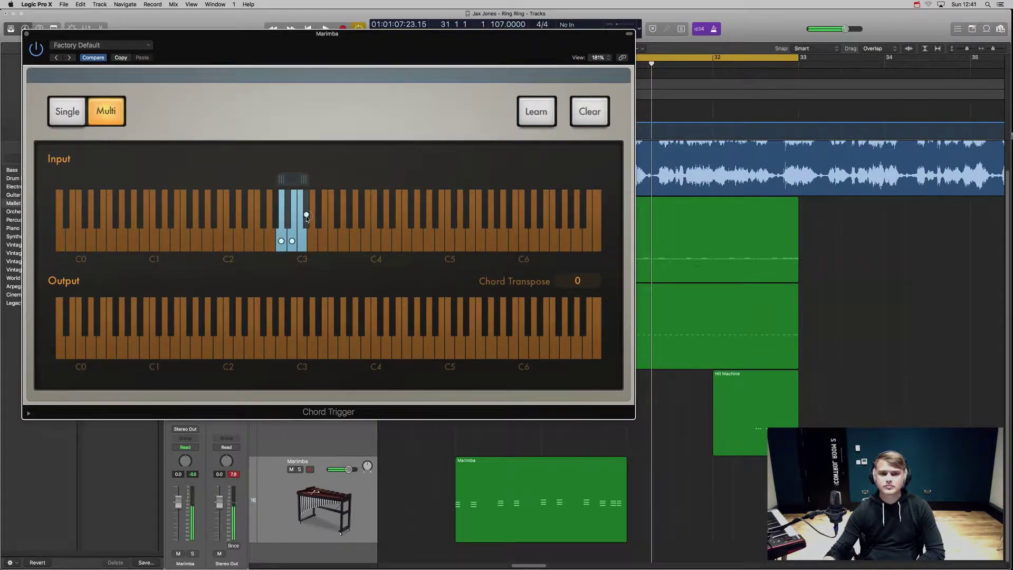
left_click(292, 239)
left_click(282, 241)
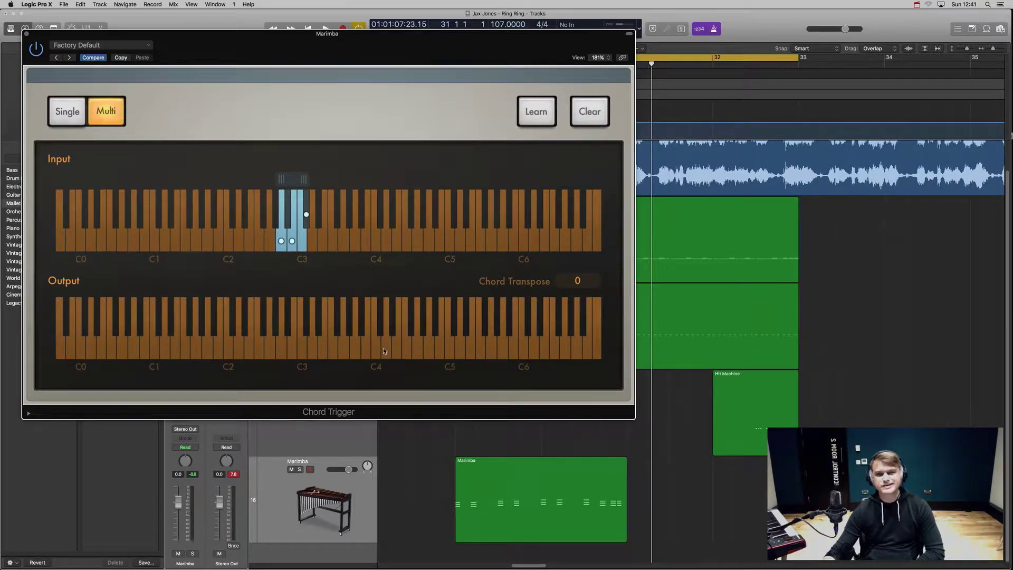
left_click(285, 251)
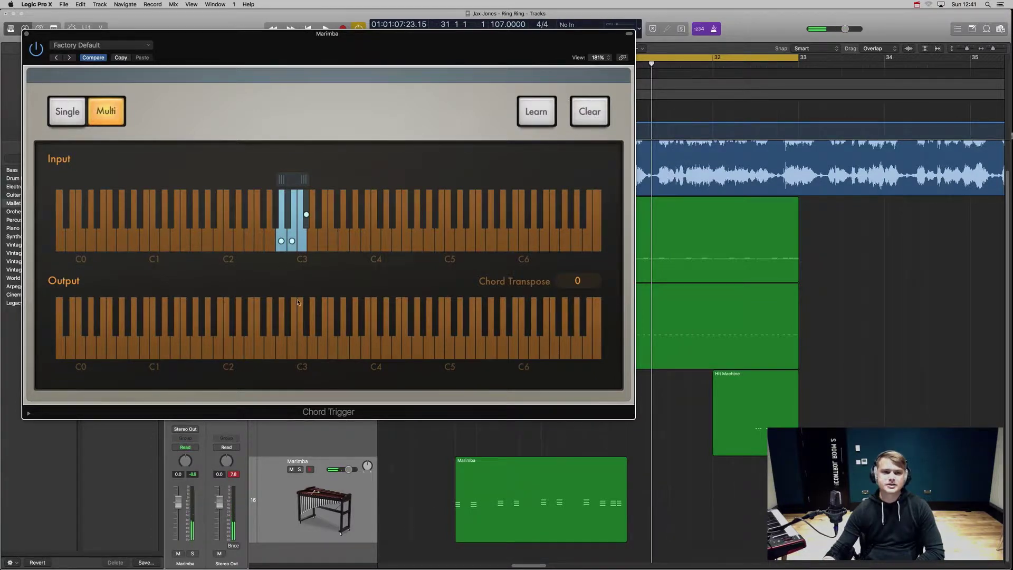
left_click(28, 35)
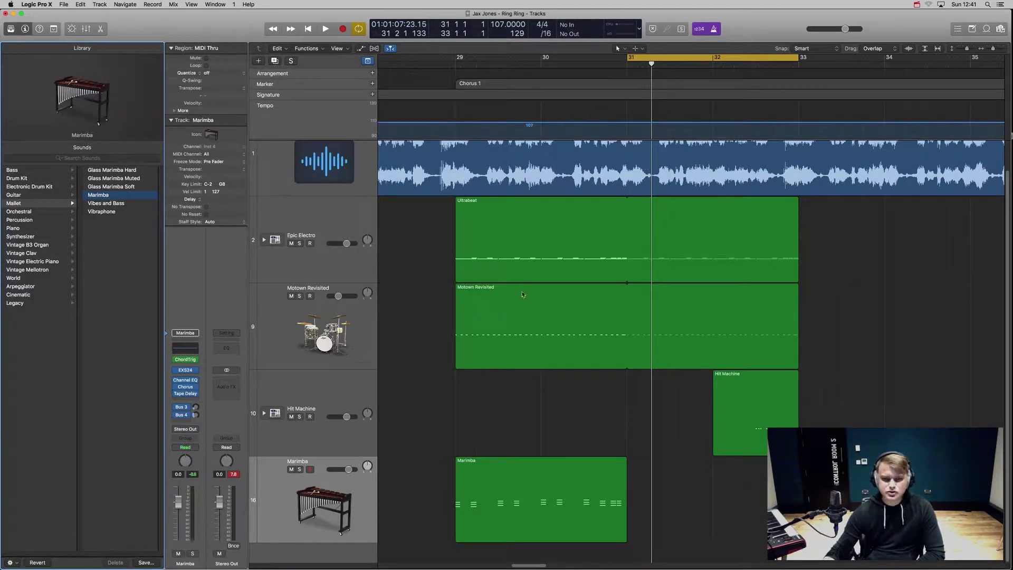
Record a new Marimba region across bars 31 and 32 using the single trigger keys, and stop playback
scroll(568, 426, "right", 5)
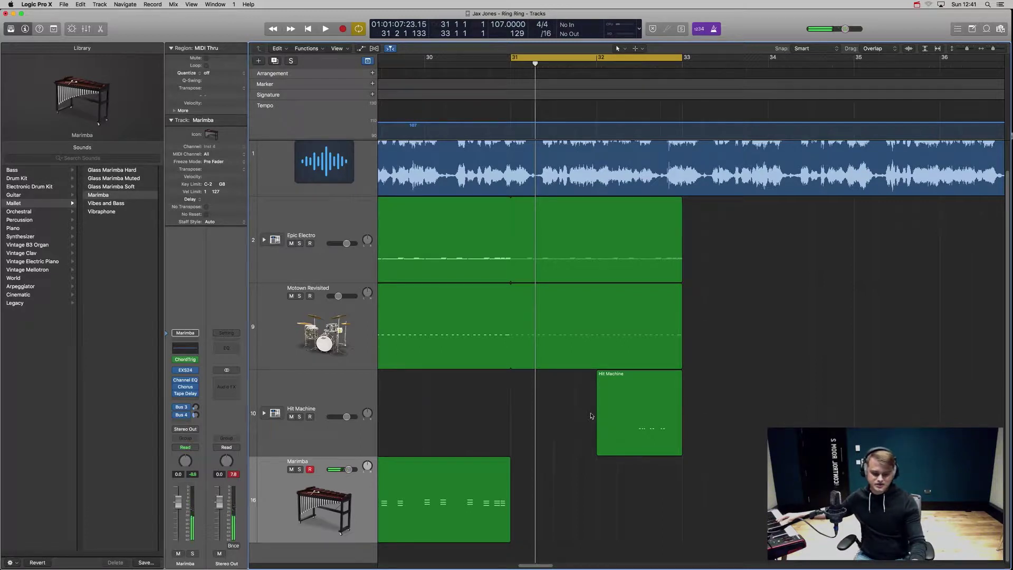
key("r")
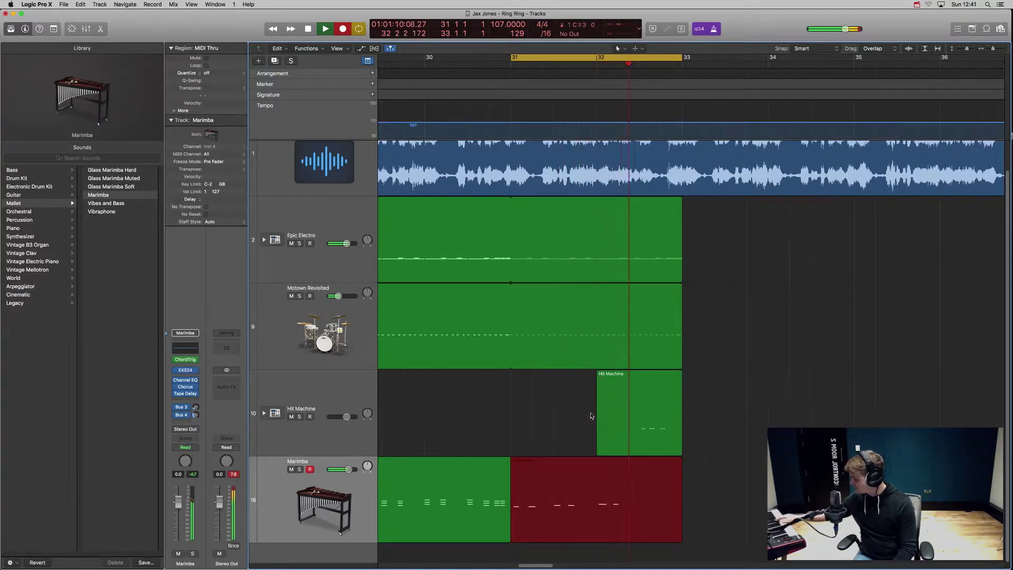
key("r")
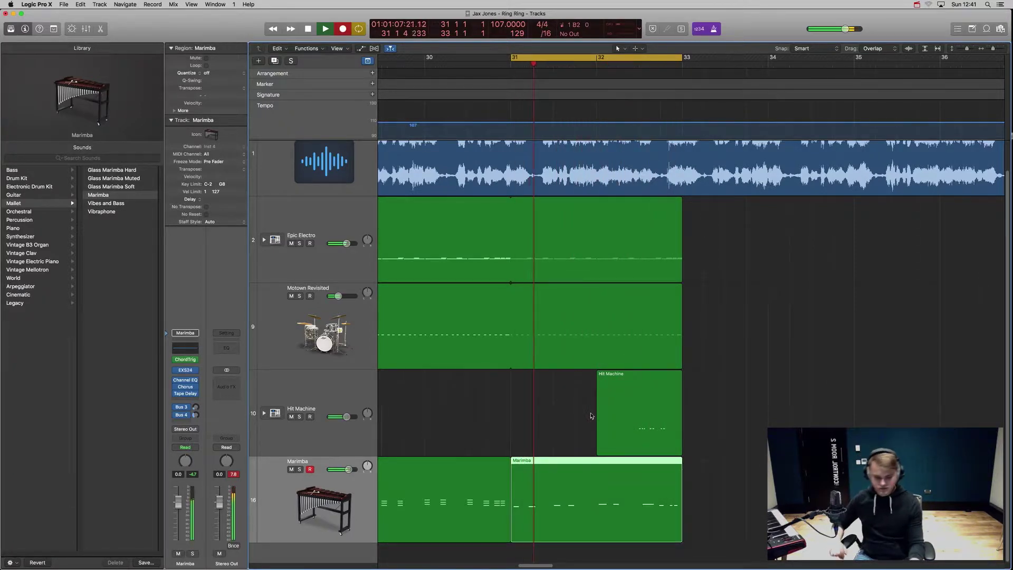
key("space")
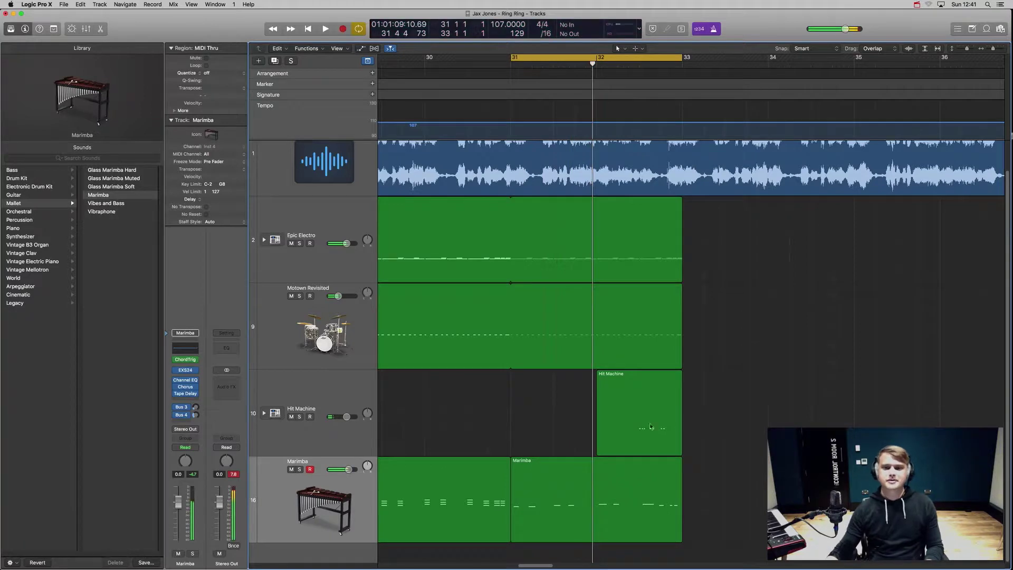
Open the newly recorded Marimba region in the Piano Roll and delete the stray F#2 note before beat 31 3
left_click(615, 475)
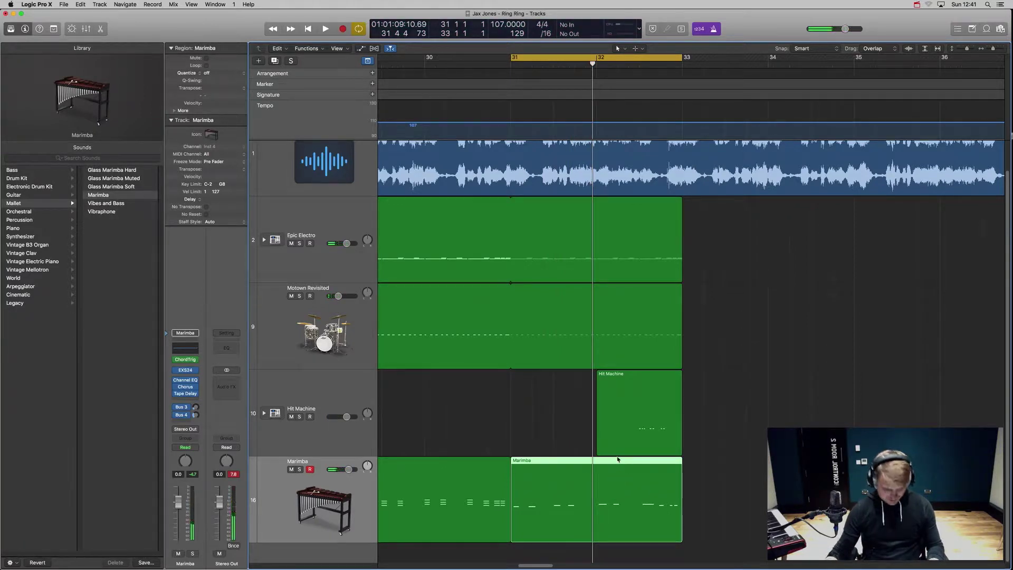
double_click(620, 460)
left_click(397, 348)
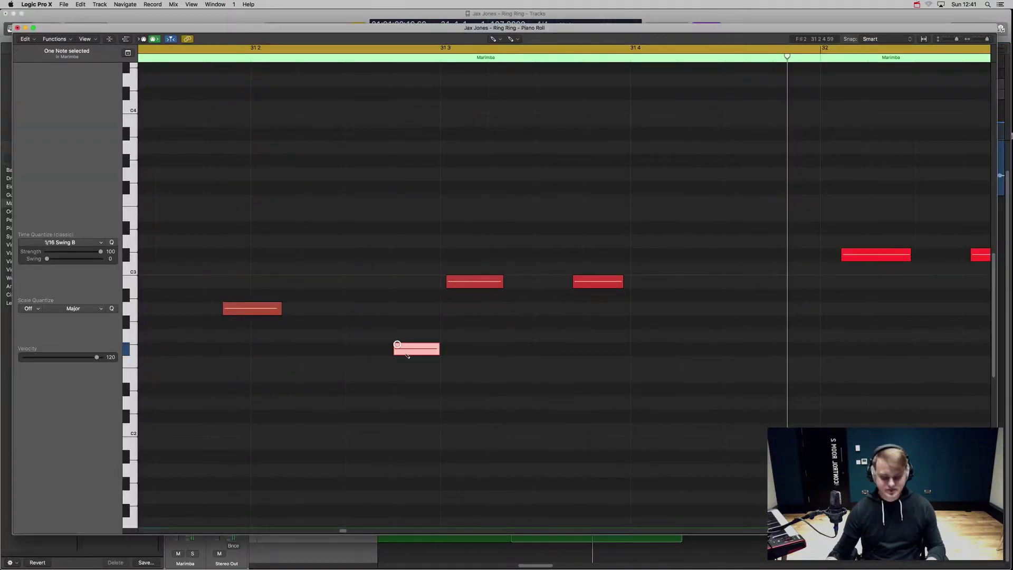
key("Delete")
Quantize all notes of the new Marimba region to 1/16 Note and play it back
key("super+a")
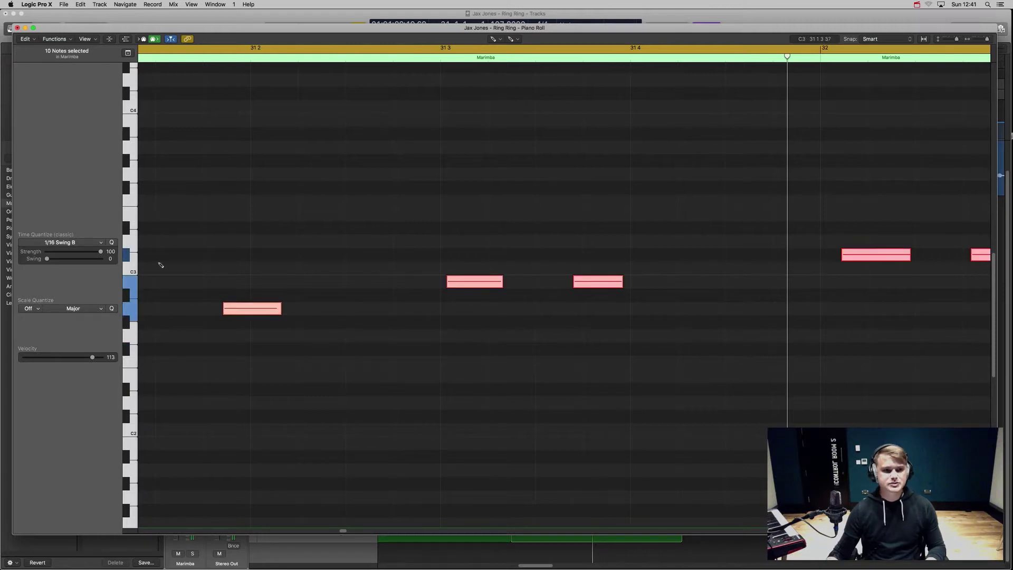
left_click(89, 243)
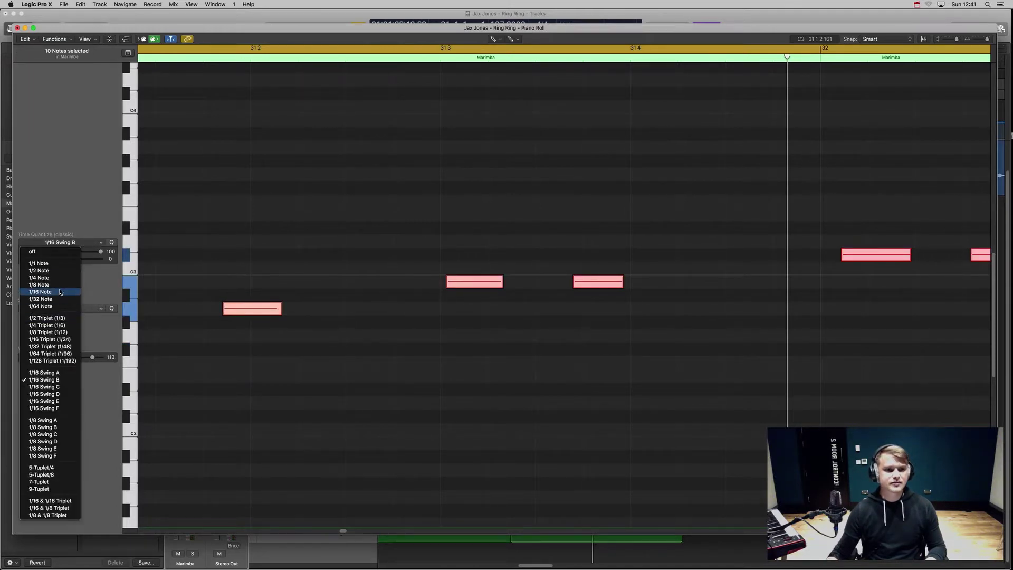
left_click(40, 292)
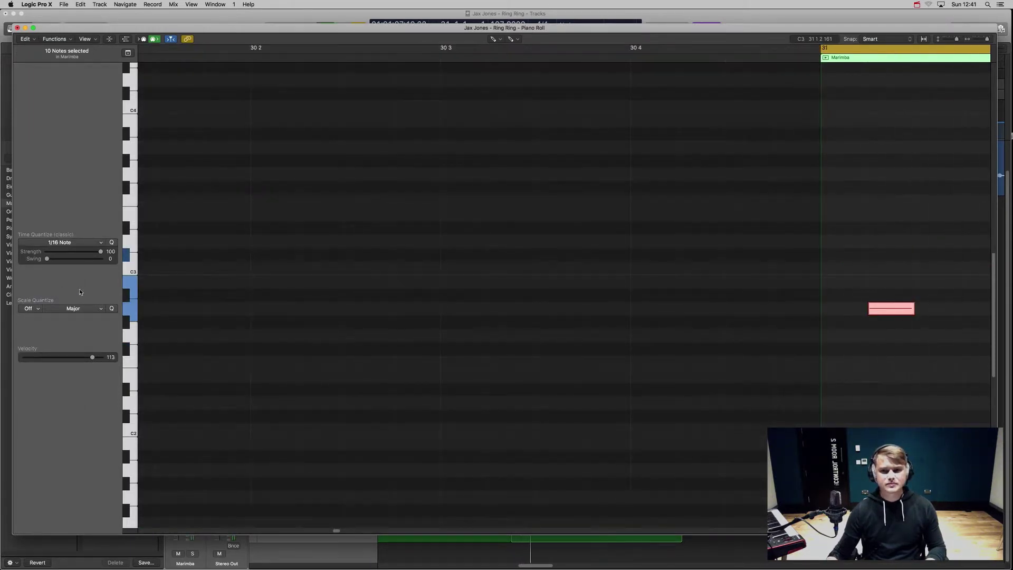
key("space")
Move the two A2 notes in bar 31 and the first C#3 note of bar 32 one sixteenth earlier
scroll(430, 284, "left", 2)
left_click(346, 282)
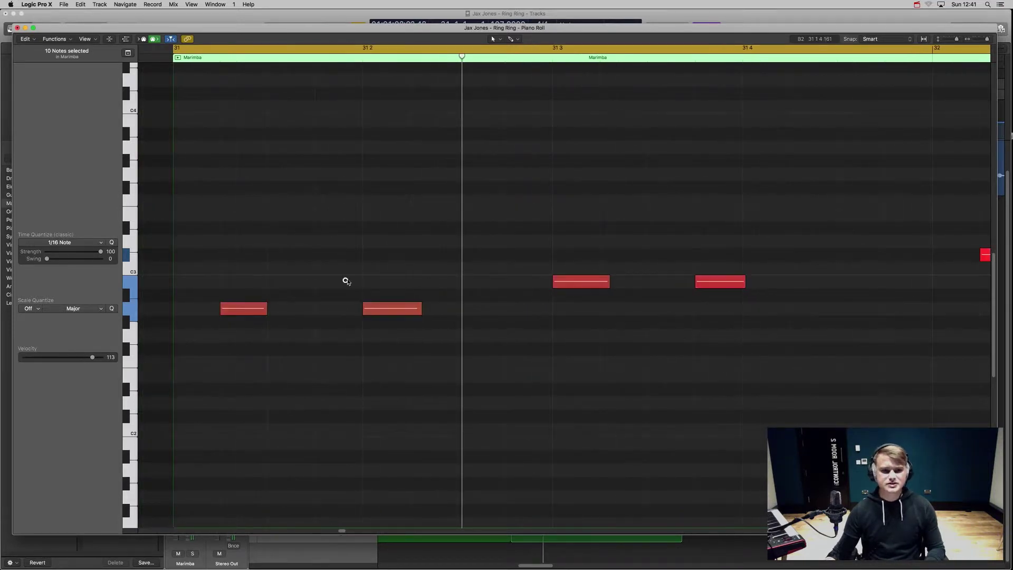
left_click_drag(245, 313, 197, 312)
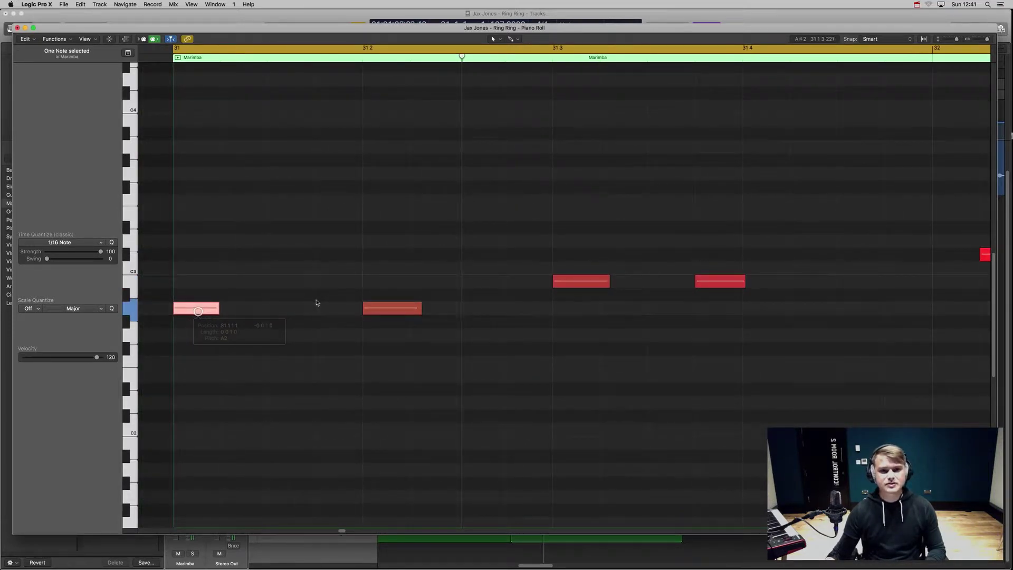
left_click_drag(374, 312, 327, 311)
scroll(338, 308, "right", 8)
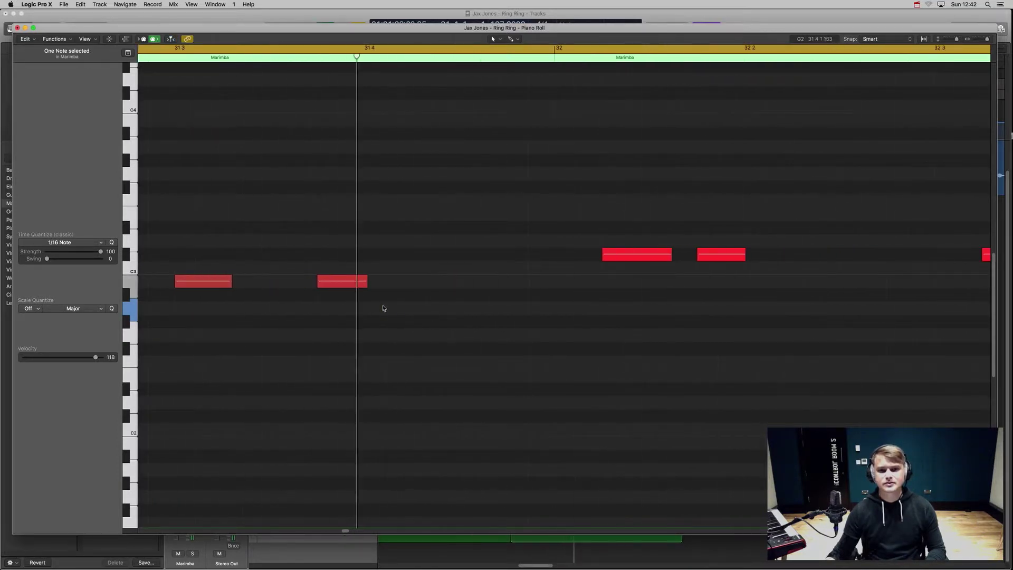
left_click_drag(525, 258, 482, 258)
Move the last four notes of bar 32 together one sixteenth earlier, starting at 32 3, audition them and close the Piano Roll
scroll(482, 257, "left", 8)
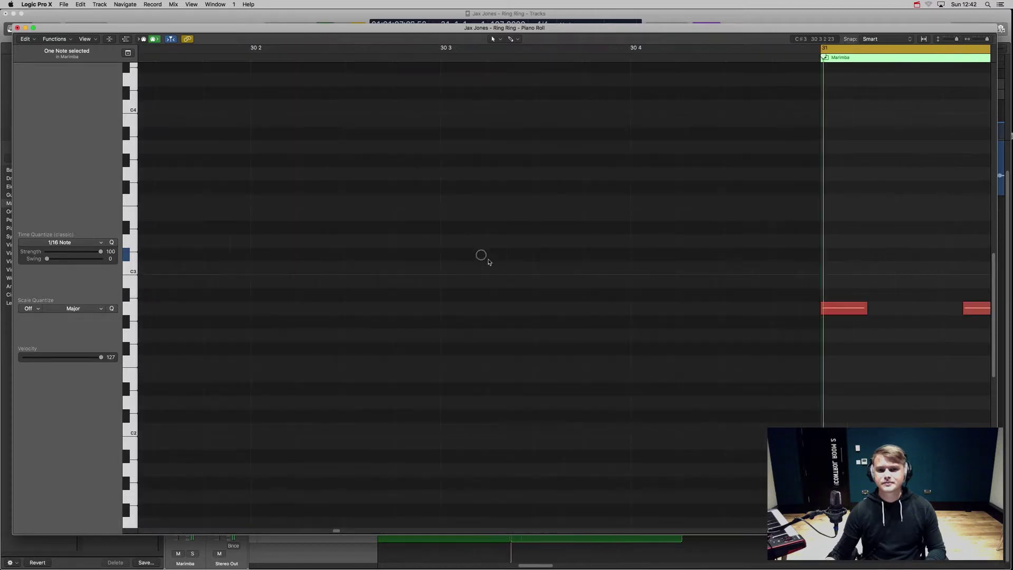
scroll(487, 260, "right", 15)
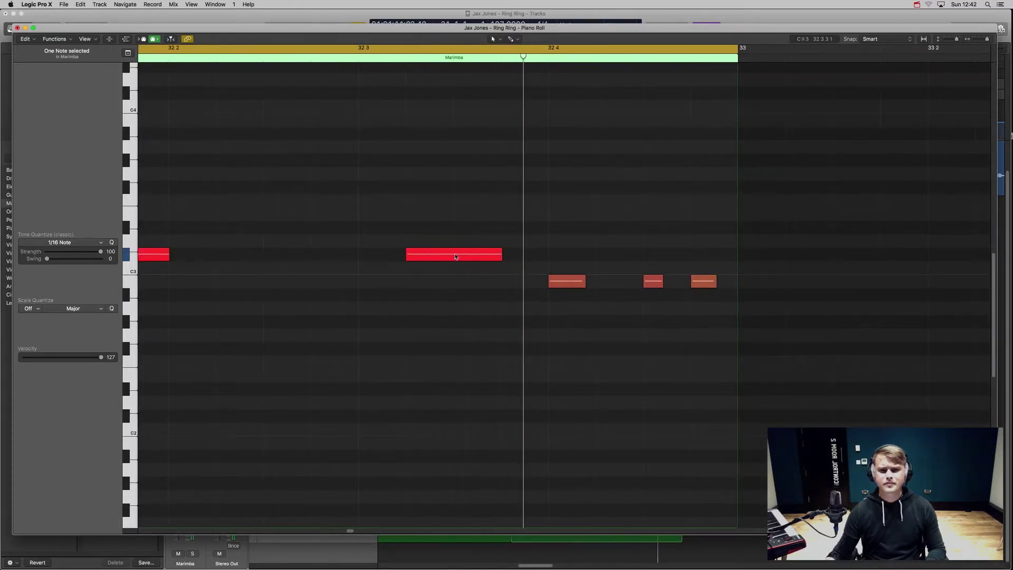
left_click_drag(435, 232, 703, 297)
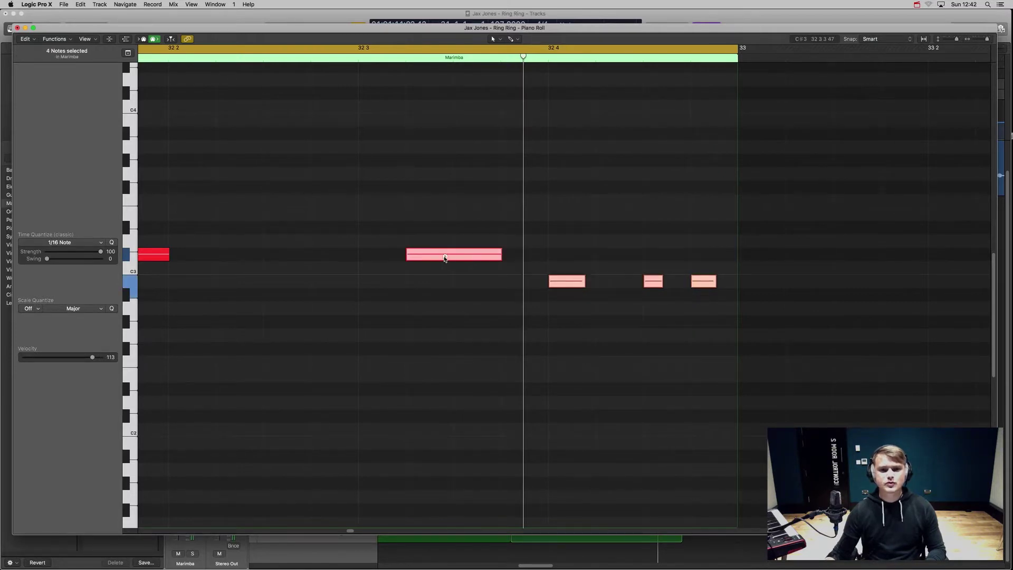
left_click_drag(445, 258, 414, 259)
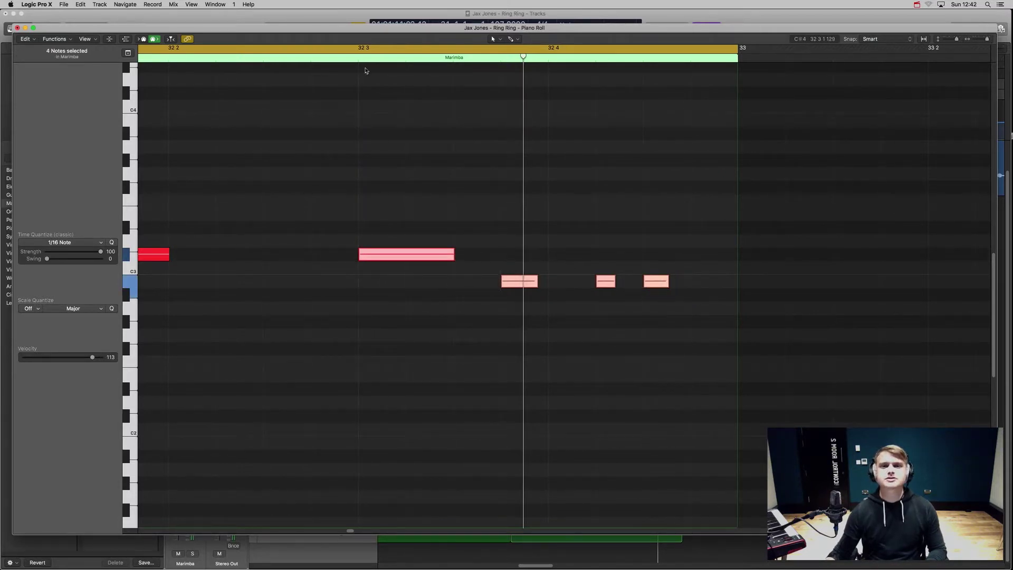
left_click(348, 59)
key("space")
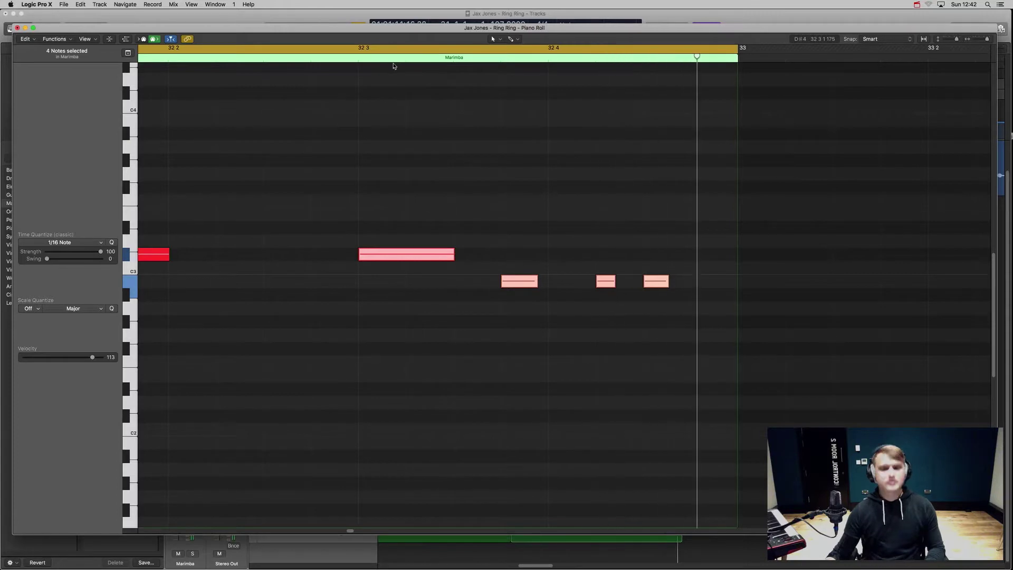
key("super+w")
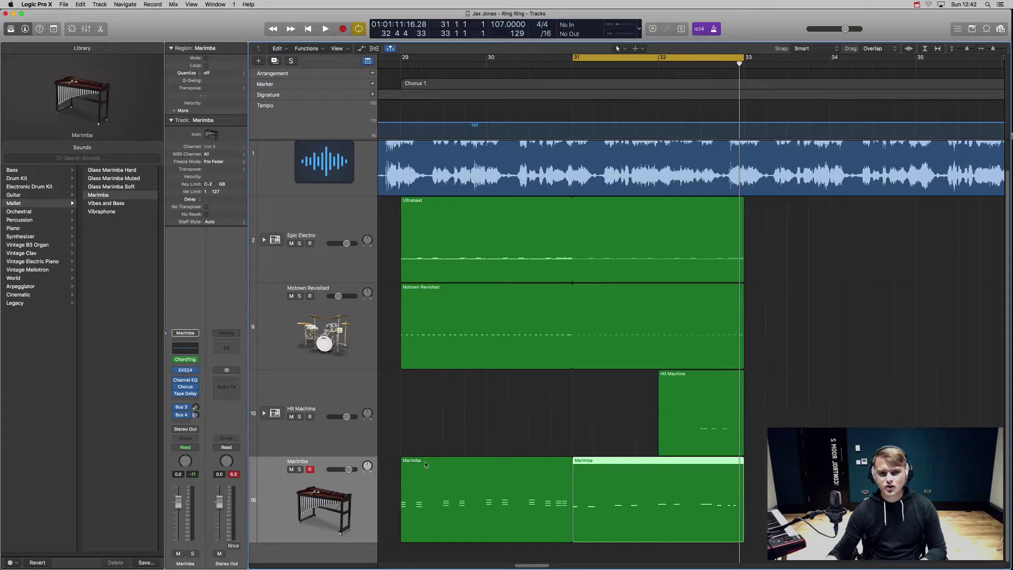
Set the cycle range to bars 29 to 31, audition it with the Marimba track soloed, and remove the solo
left_click(595, 58)
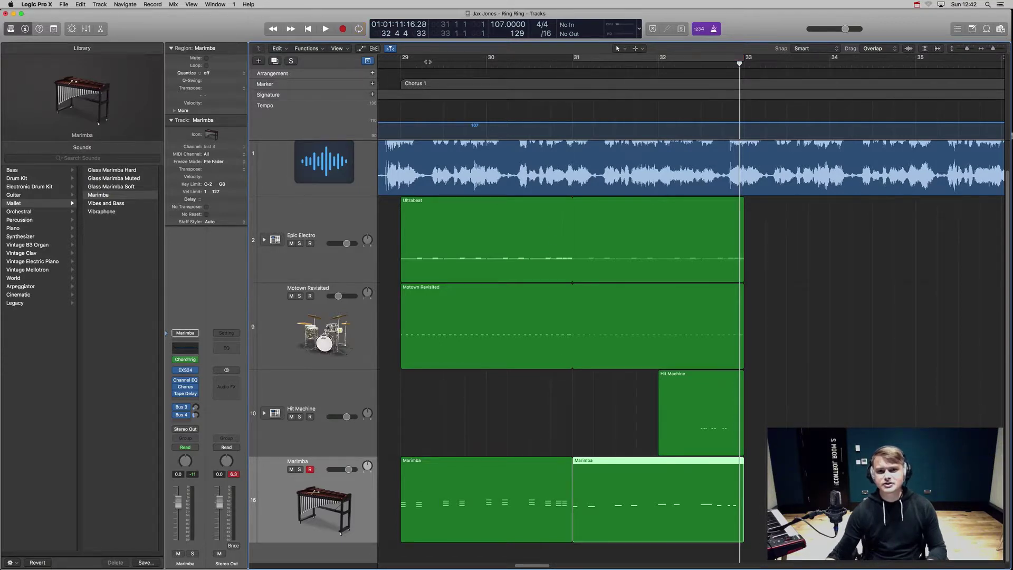
left_click_drag(405, 60, 568, 67)
key("space")
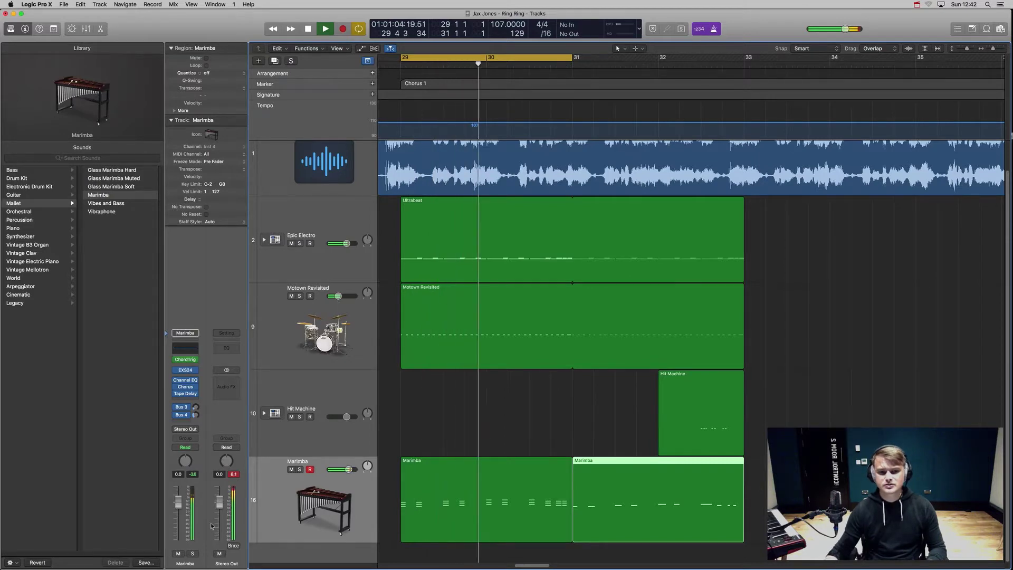
left_click(193, 554)
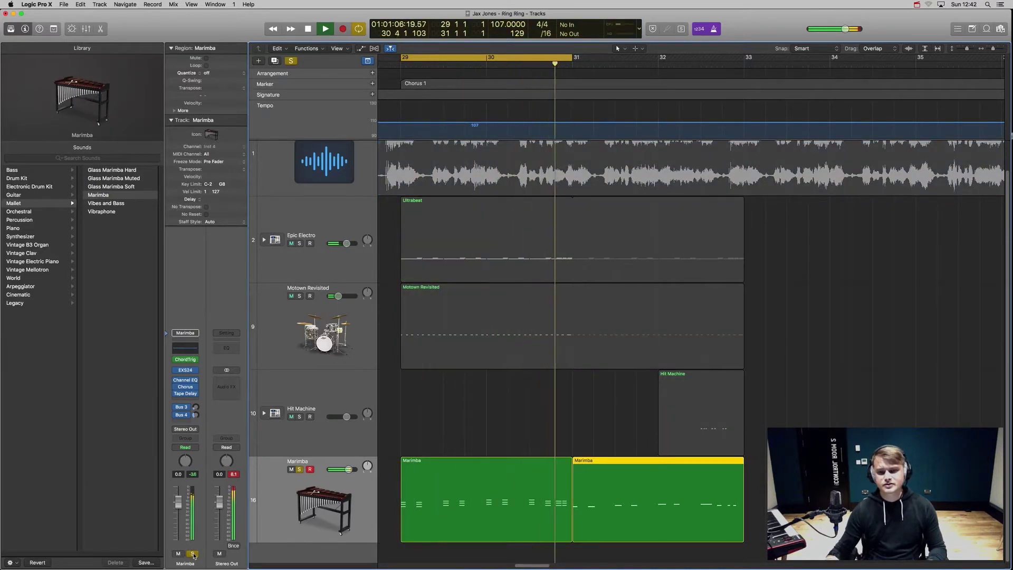
key("space")
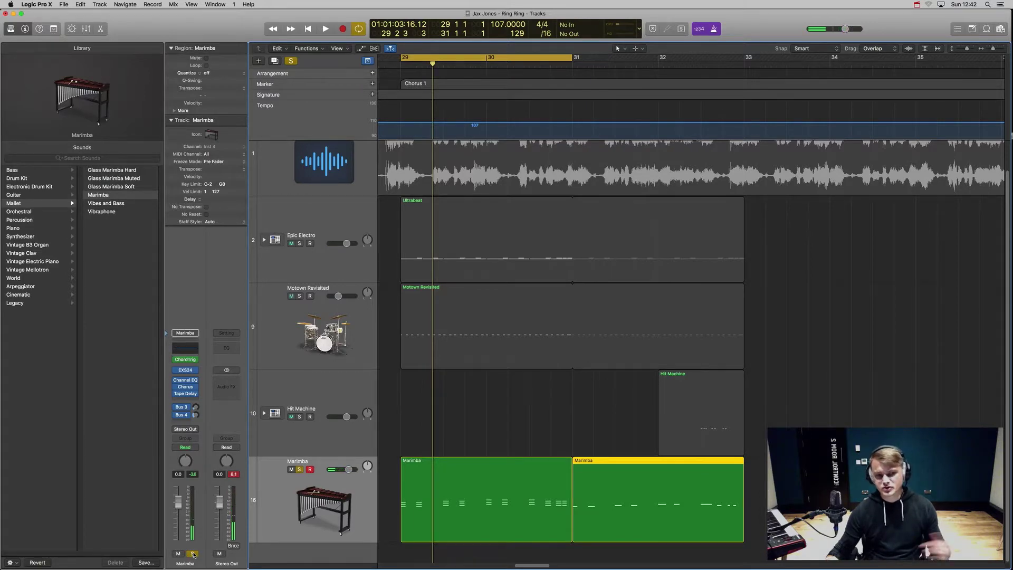
left_click(193, 554)
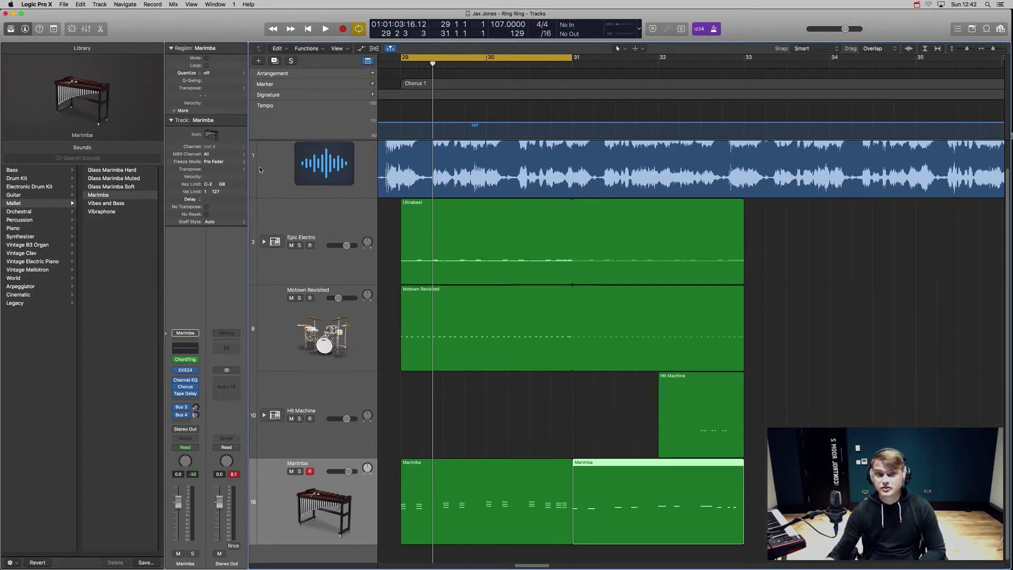
Duplicate the Marimba track with its settings and deselect the recorded region
left_click(274, 61)
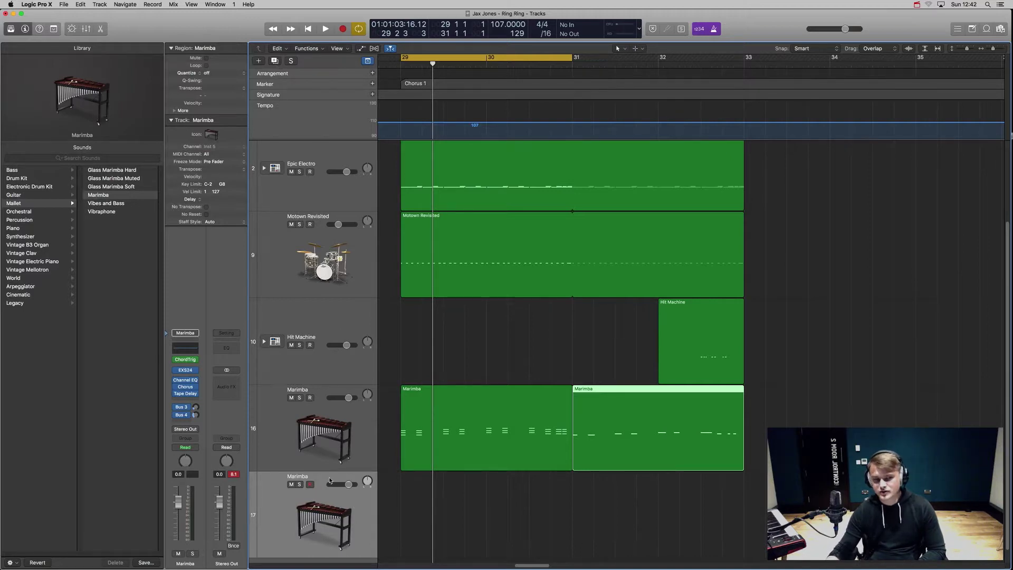
left_click(703, 487)
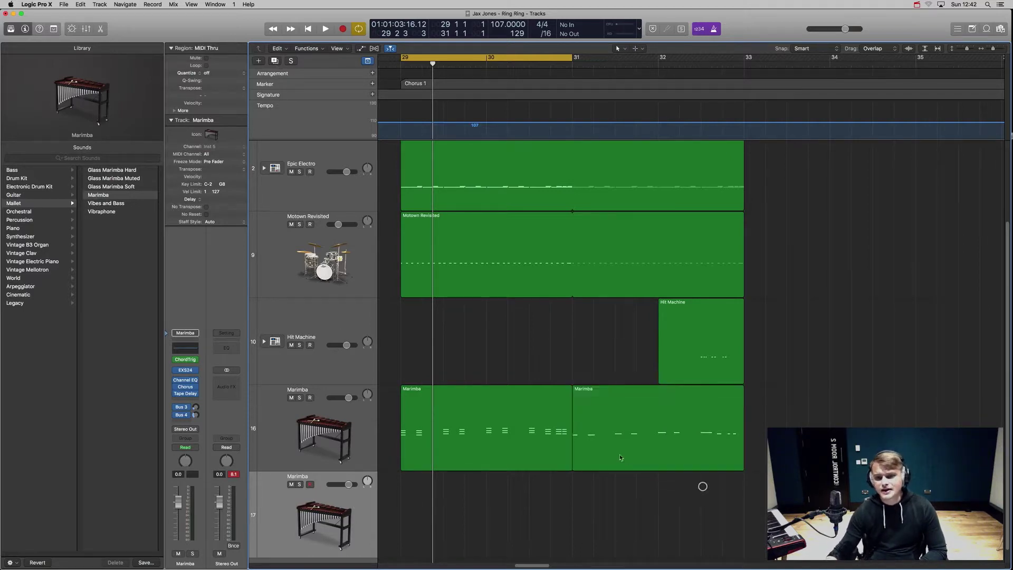
Move the Marimba region spanning bars 29 to 31 onto the duplicated Marimba track and remove that track's Chord Trigger
left_click_drag(538, 435, 538, 522)
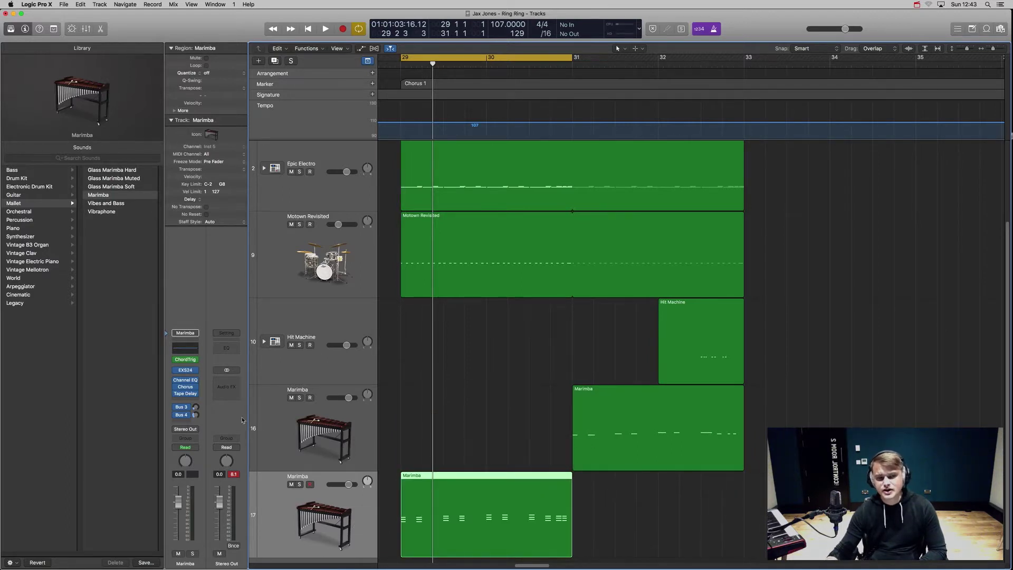
left_click(196, 359)
left_click(198, 342)
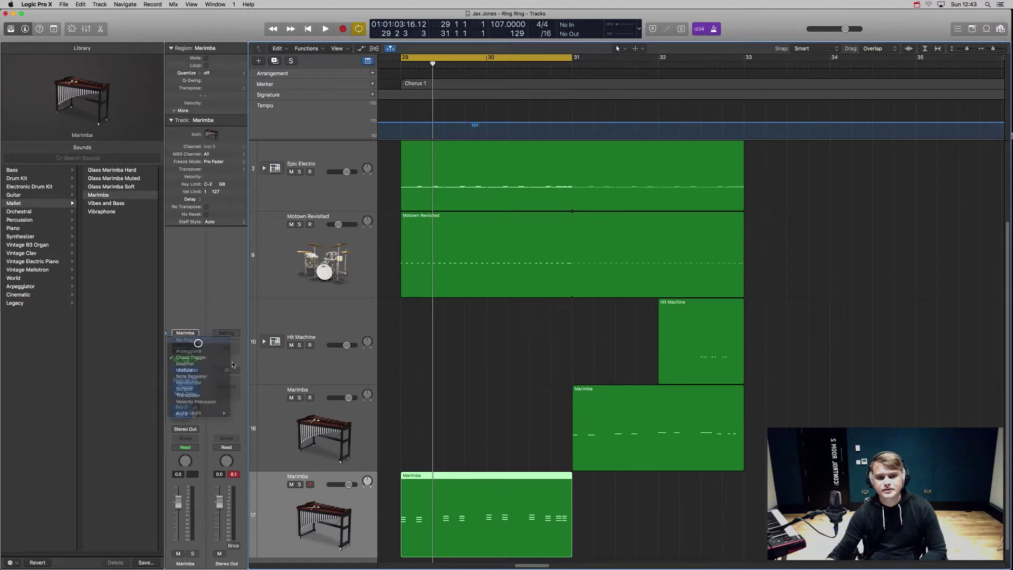
key("Up")
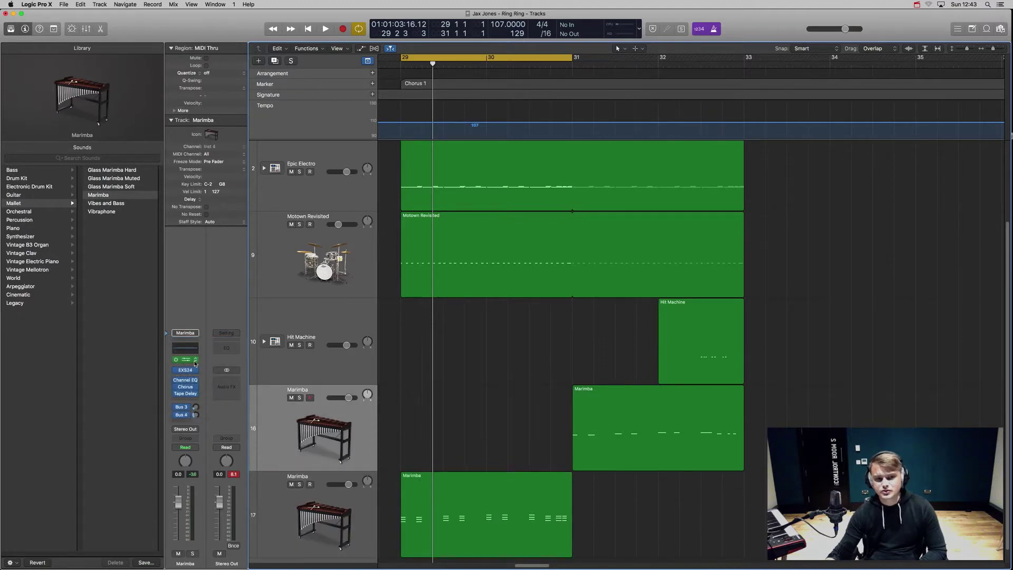
Extend the cycle range to bar 33 and audition both Marimba parts
left_click(292, 501)
key("space")
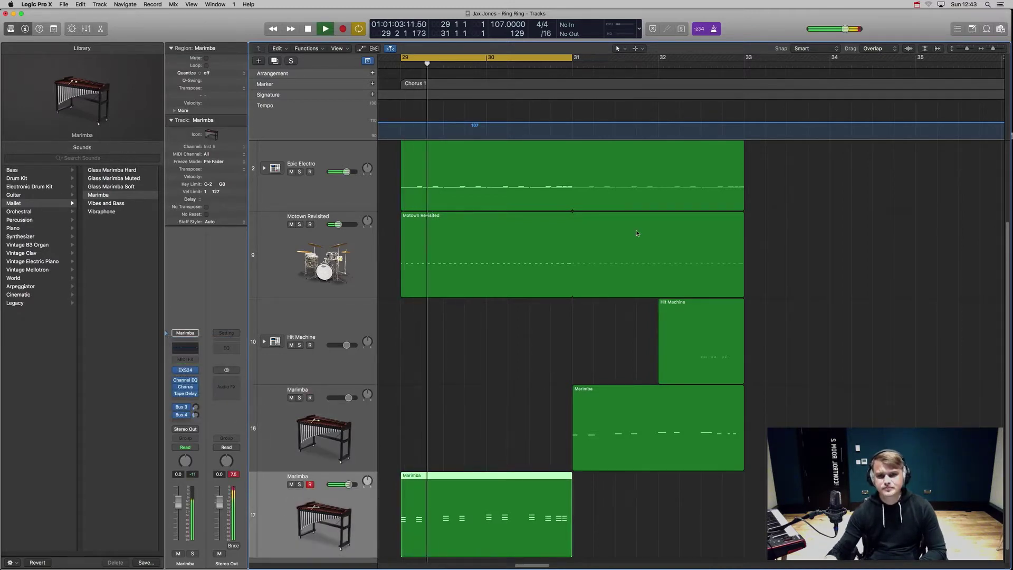
left_click_drag(571, 58, 744, 70)
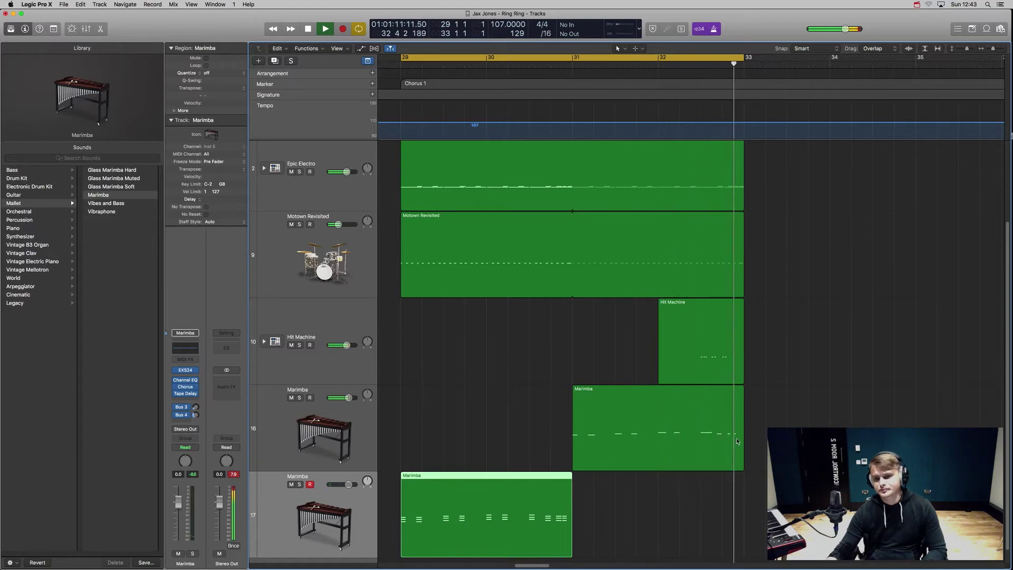
key("space")
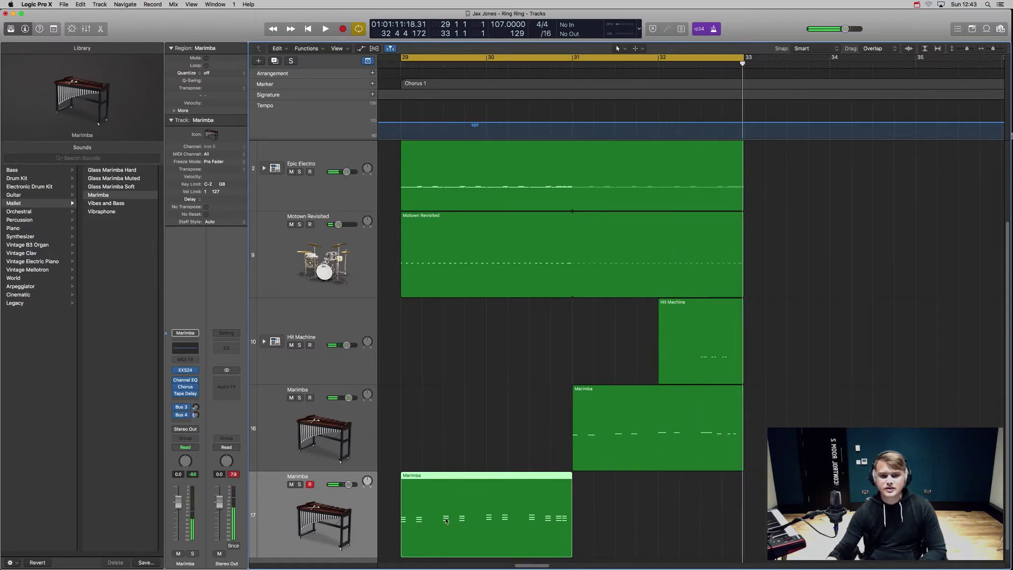
Open Chord Trigger on the original Marimba track and start learning a chord for the A2 trigger key
left_click(636, 435)
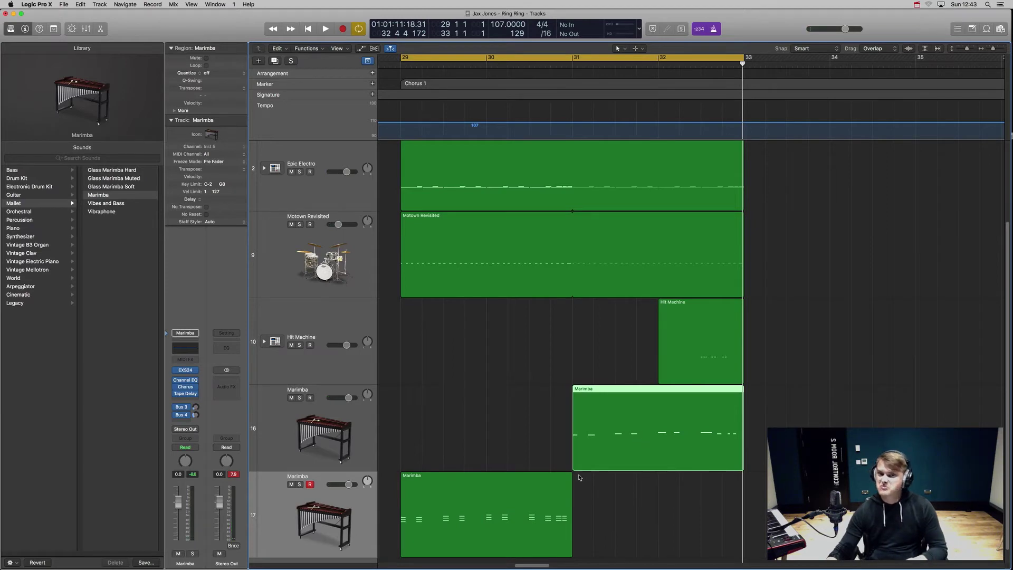
left_click(552, 490)
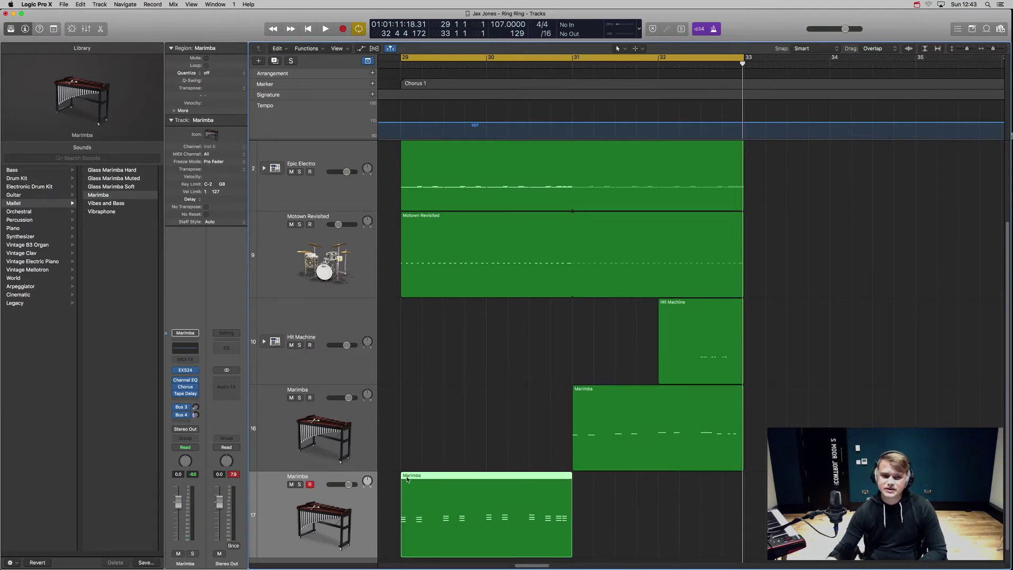
left_click(360, 457)
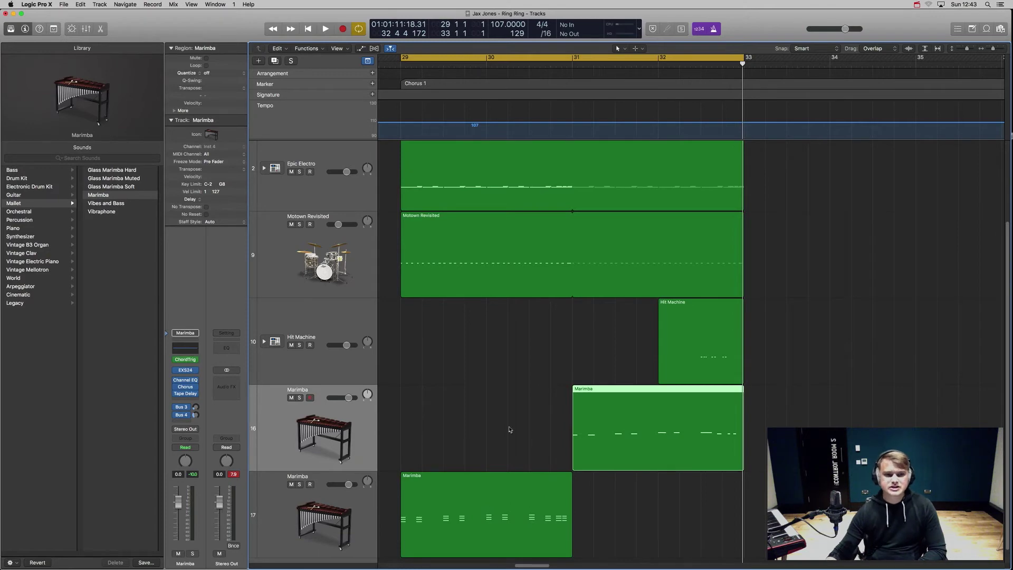
left_click(185, 359)
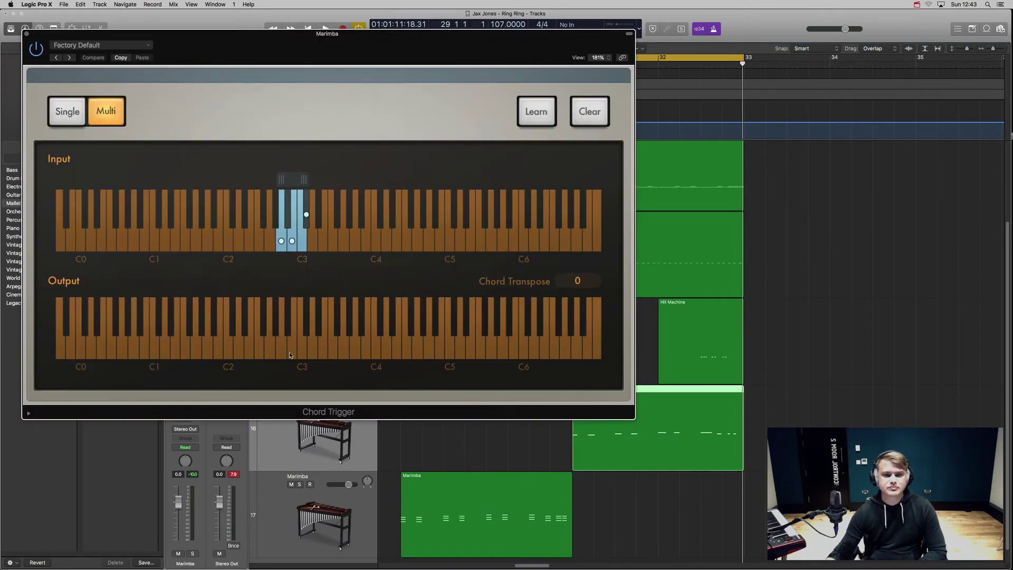
left_click(536, 111)
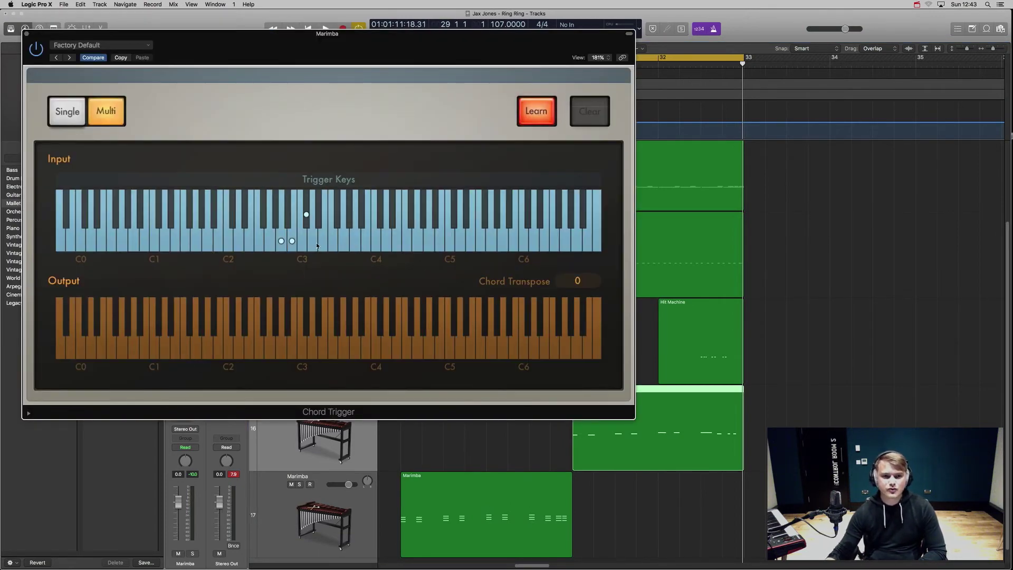
left_click(281, 246)
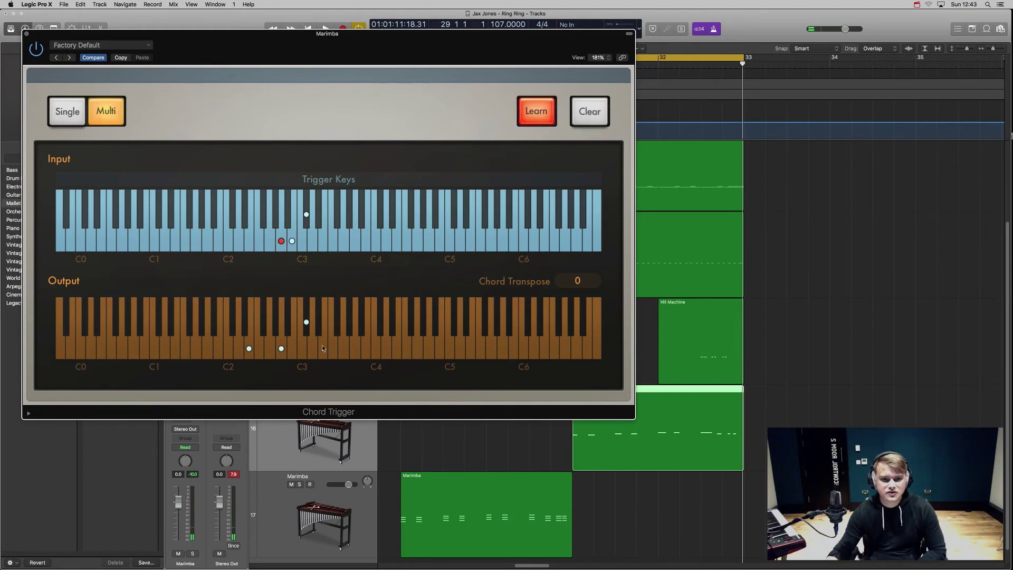
Add E3, A3, C#4, E4, A4, B4, C#5 and E5 to the A2 trigger's output chord and audition it during playback
left_click(355, 348)
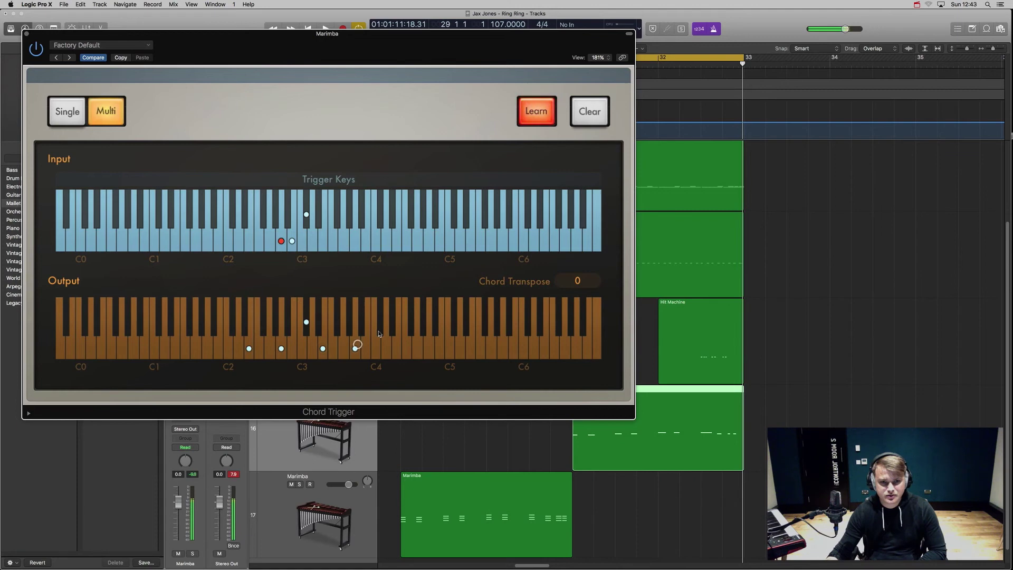
left_click(380, 322)
left_click(395, 347)
left_click(429, 348)
left_click(440, 348)
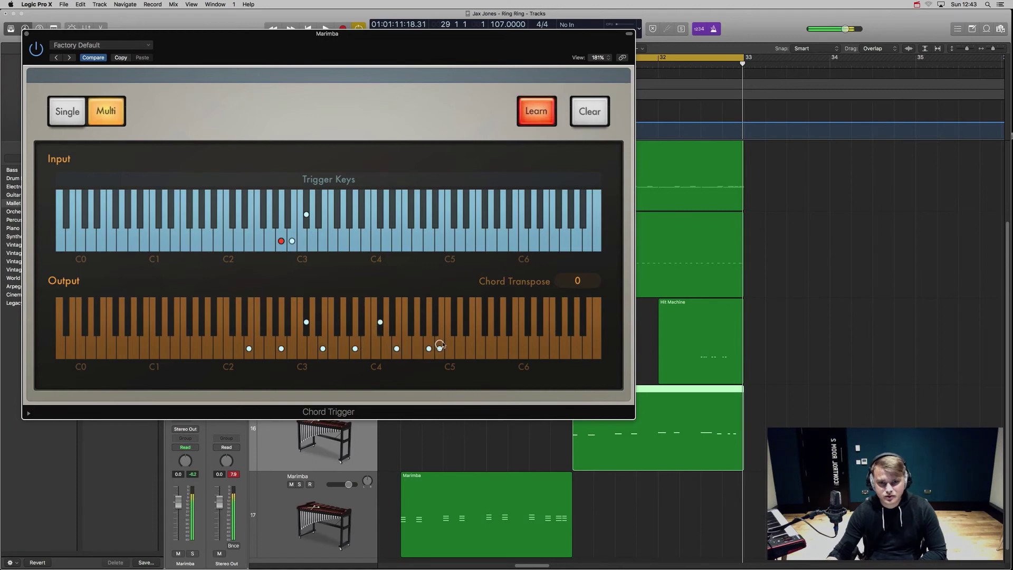
left_click(460, 348)
left_click(460, 348)
left_click(454, 322)
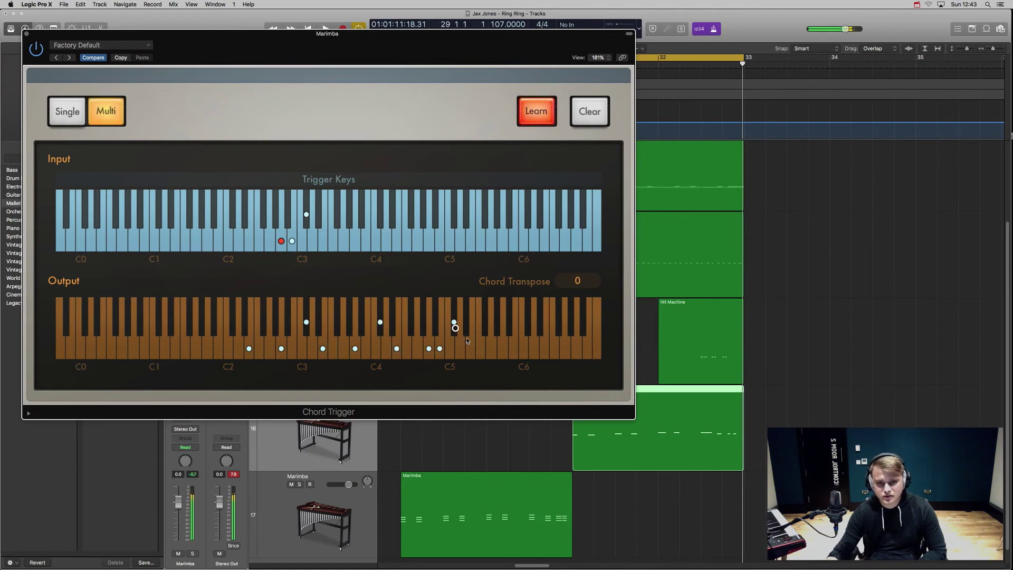
left_click(471, 348)
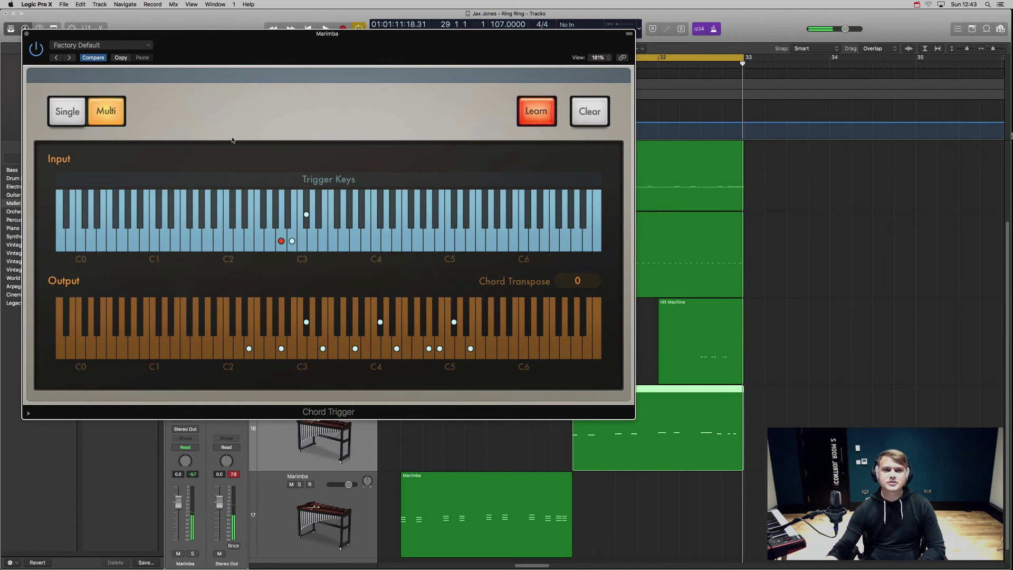
key("space")
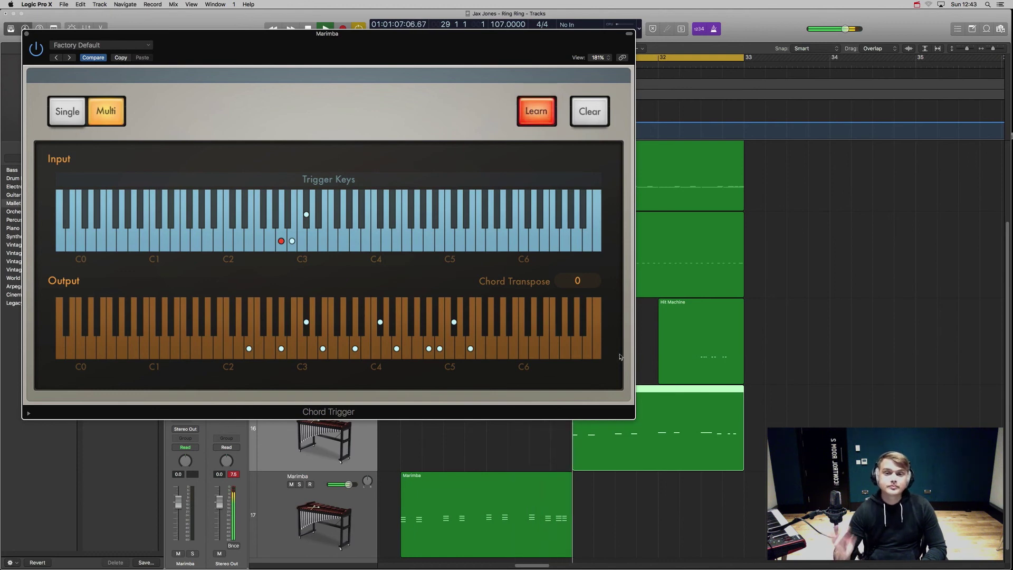
key("space")
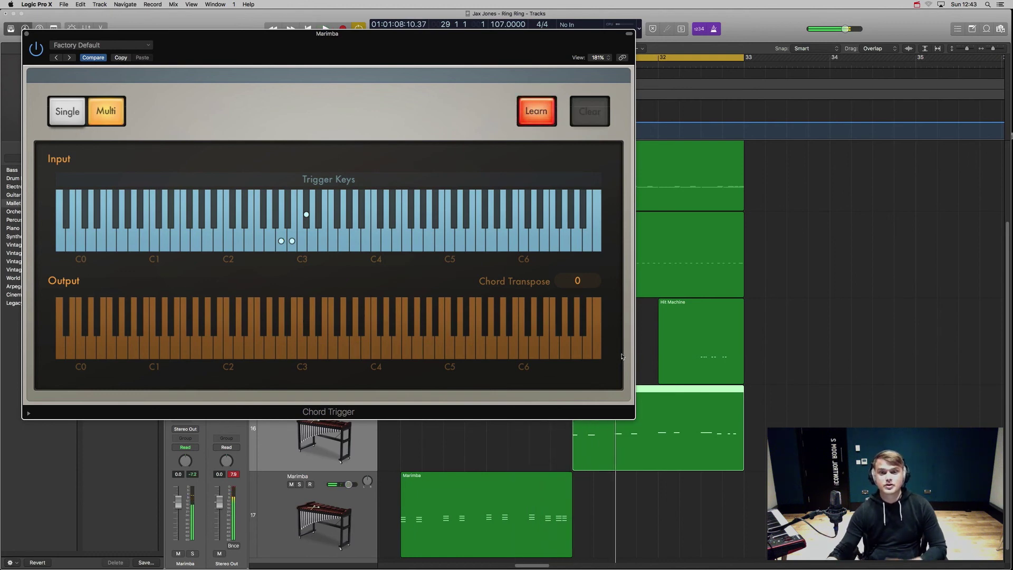